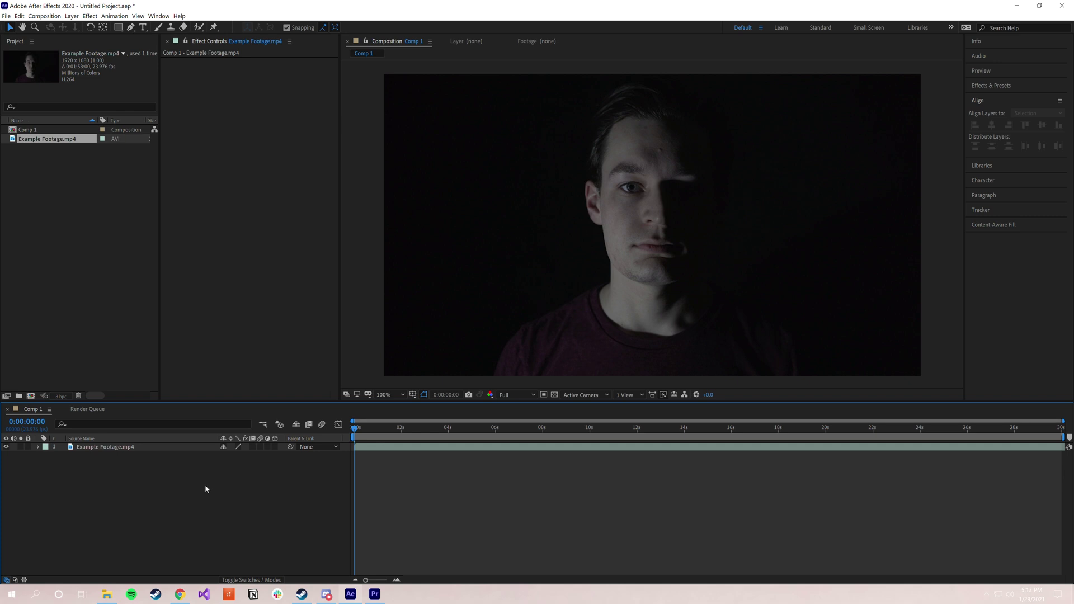
Apply Will Cecil's PixelEncoder to the Example Footage.mp4 layer, giving the High Detail preset.
left_click(150, 448)
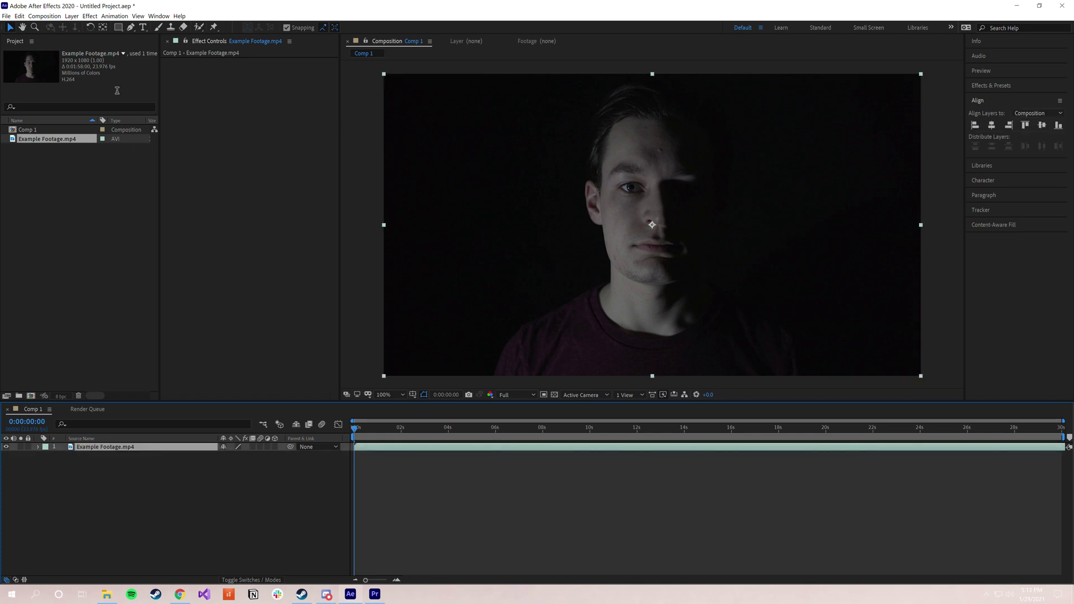
left_click(92, 19)
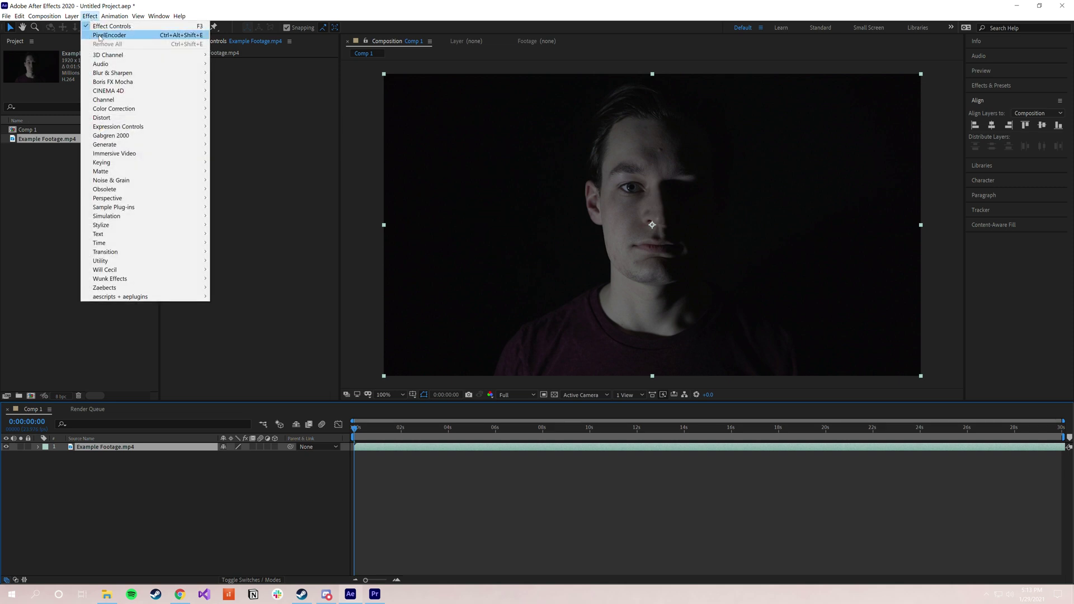
mouse_move(183, 271)
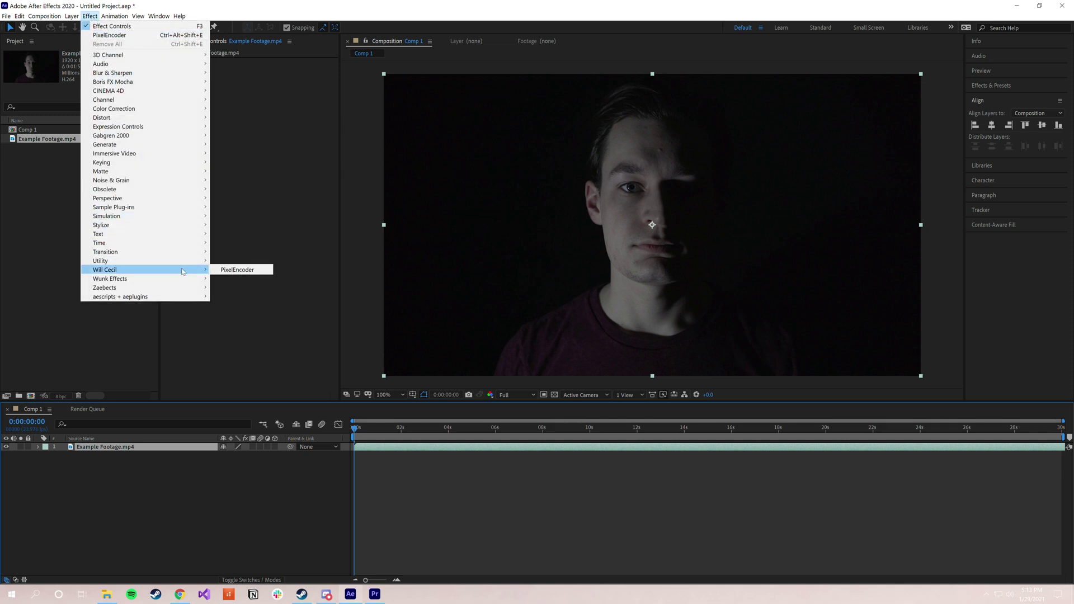
left_click(239, 270)
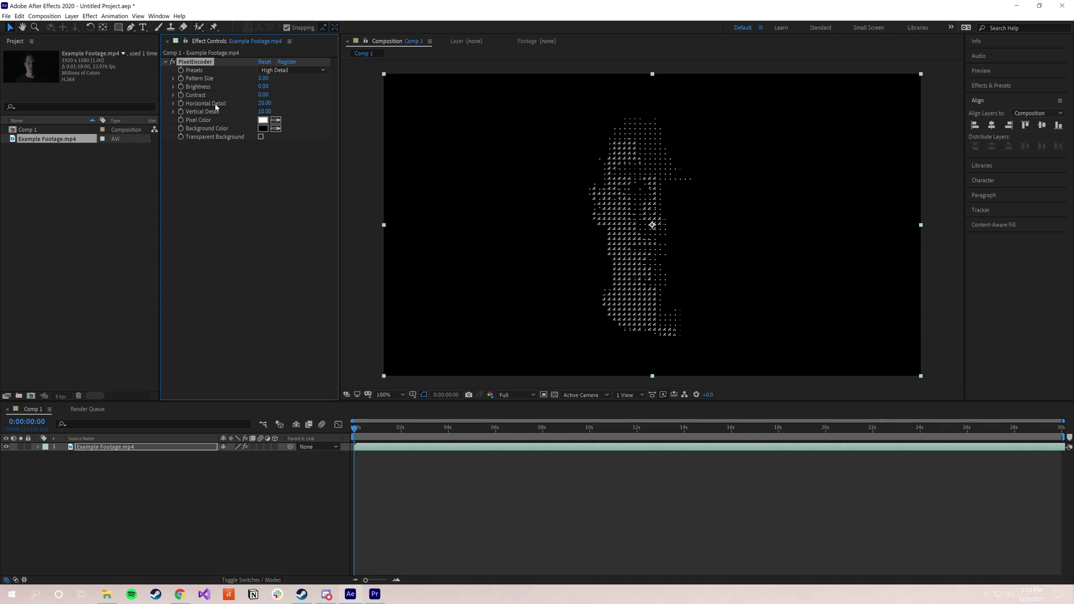
left_click(269, 71)
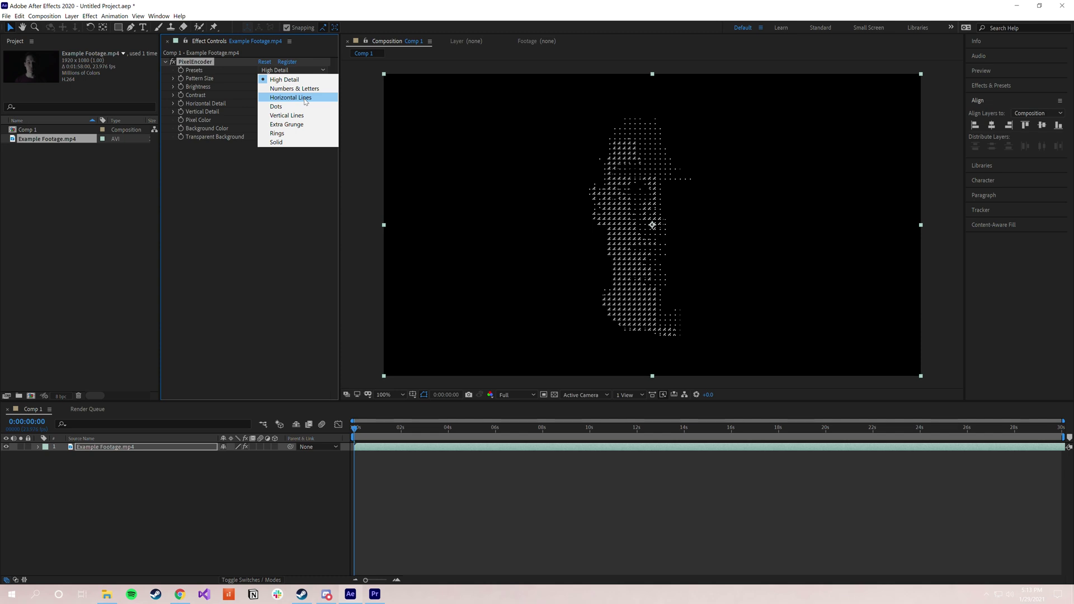
Try the High Detail and Numbers & Letters PixelEncoder presets.
left_click(284, 80)
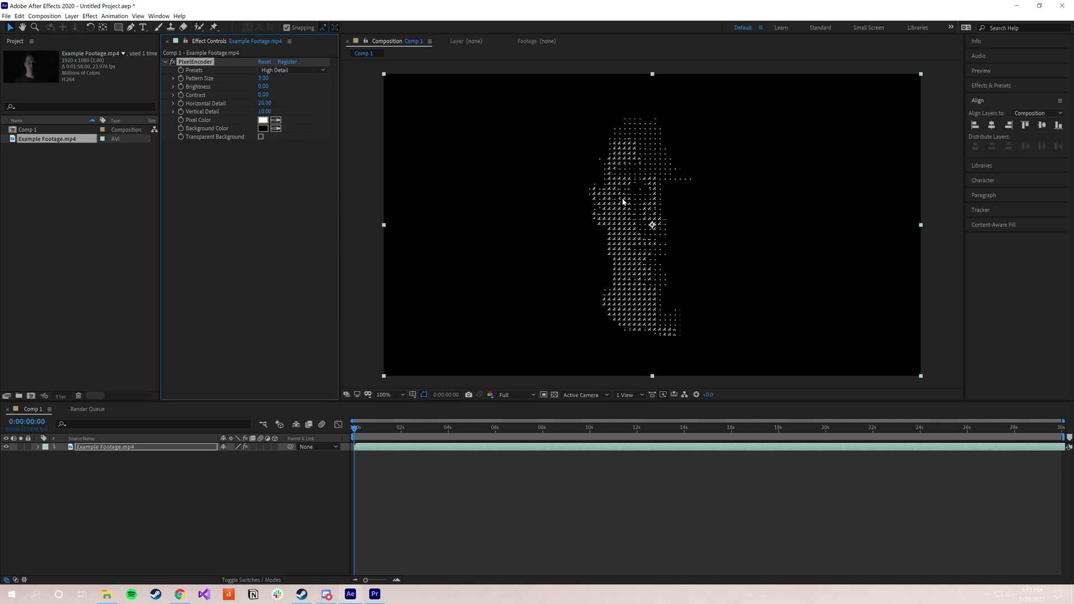
scroll(623, 201, "up", 5)
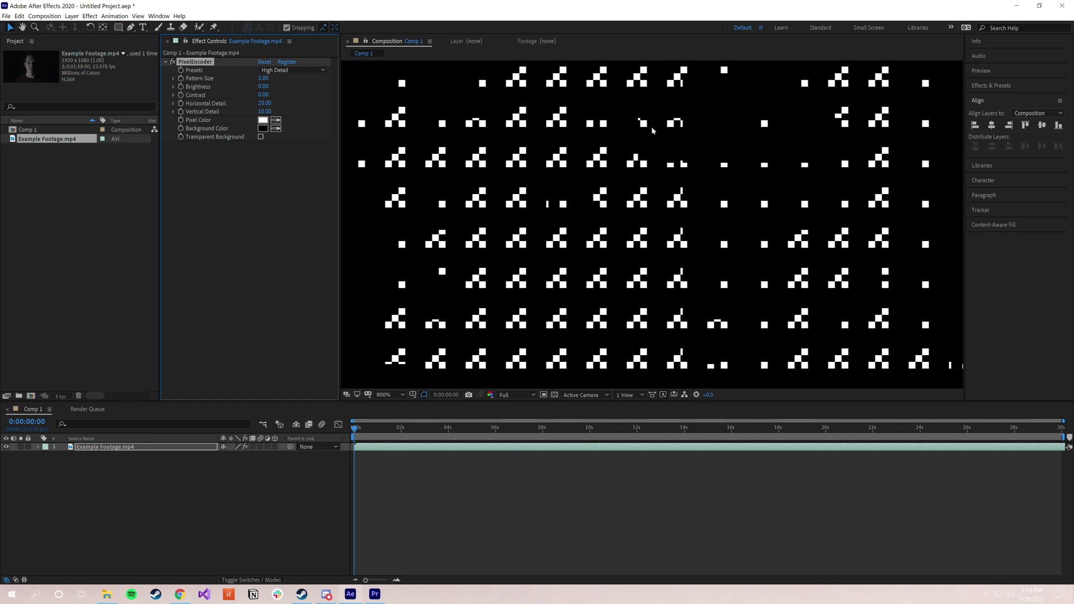
scroll(618, 226, "down", 4)
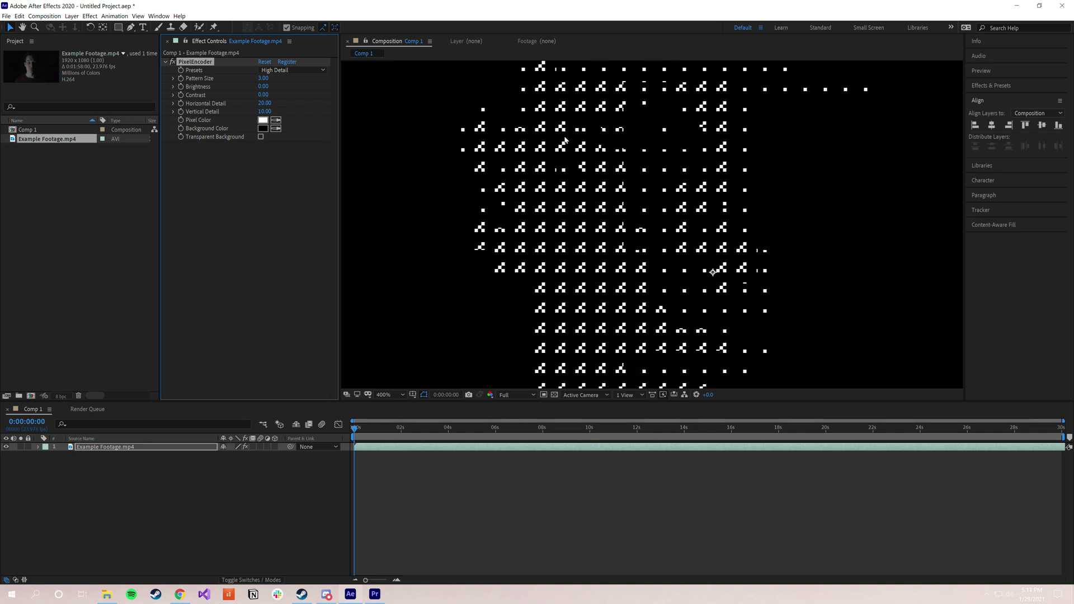
left_click(284, 70)
left_click(286, 89)
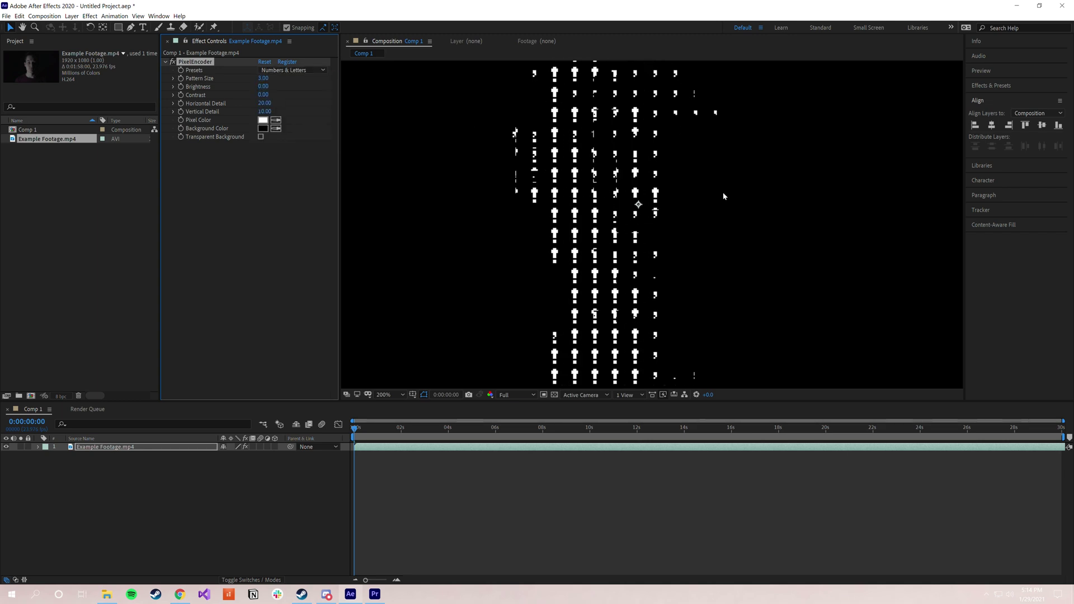
Settle on the Horizontal Lines preset with the preview fitted to the frame.
left_click(279, 70)
left_click(290, 97)
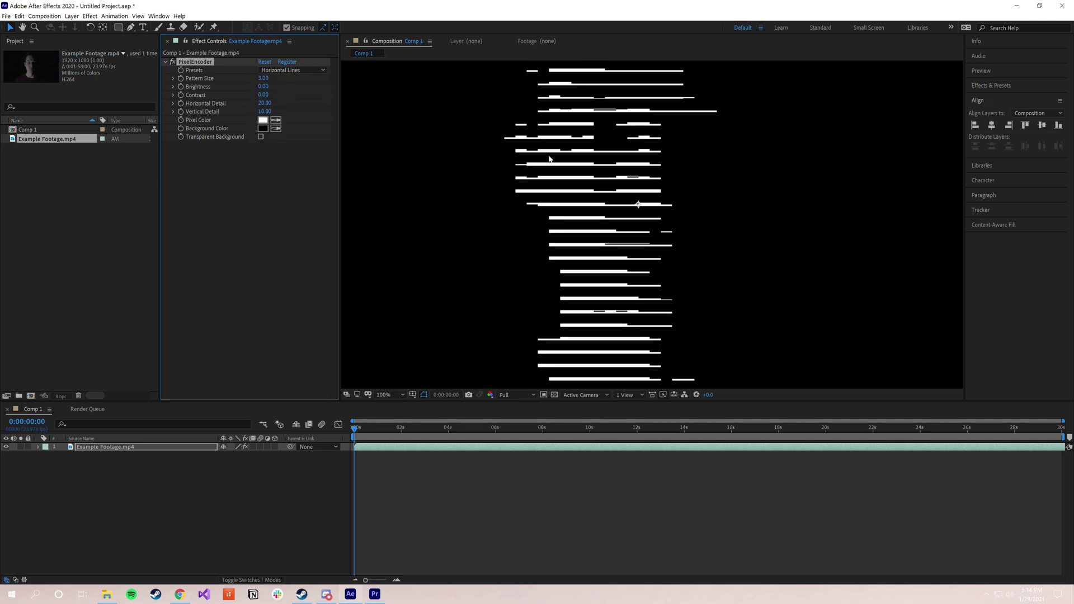
scroll(547, 141, "down", 1)
scroll(547, 141, "up", 2)
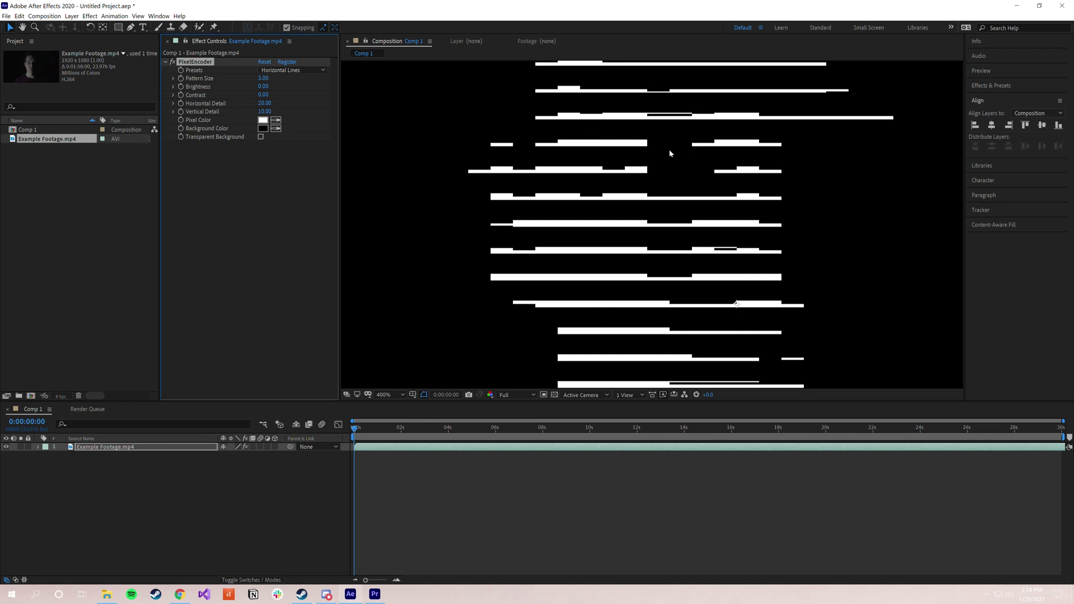
left_click(392, 395)
left_click(392, 406)
left_click(295, 71)
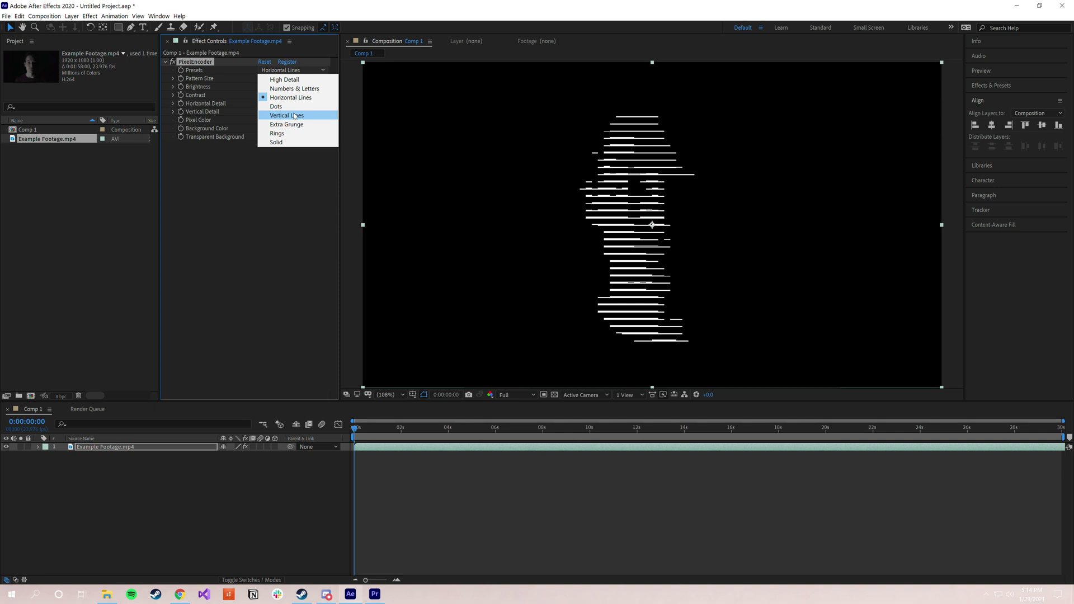
left_click(247, 172)
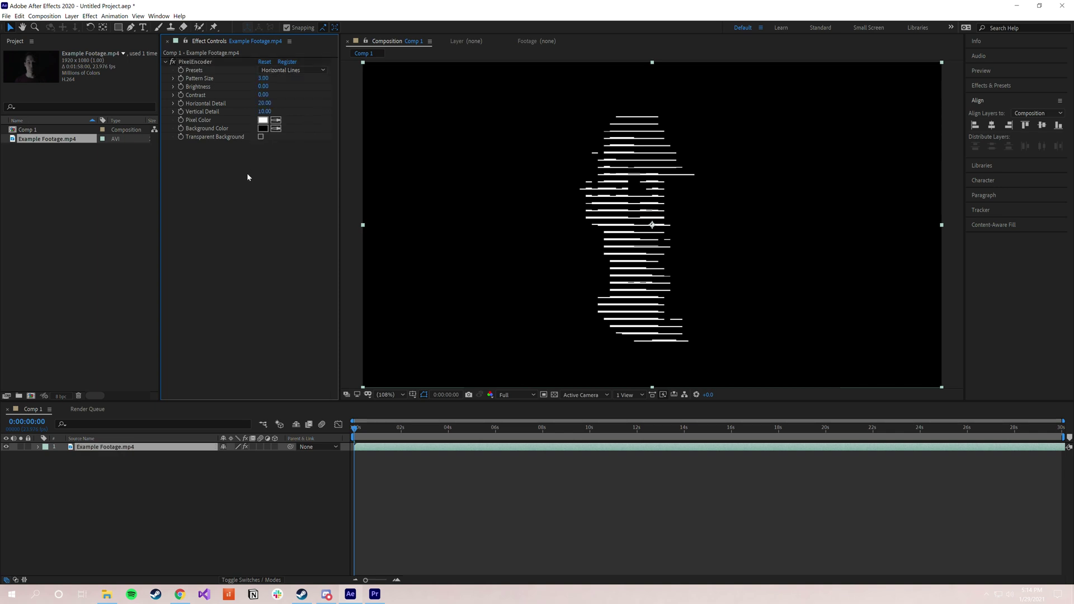
Switch back to the High Detail preset and set Pattern Size to 5.
left_click(174, 78)
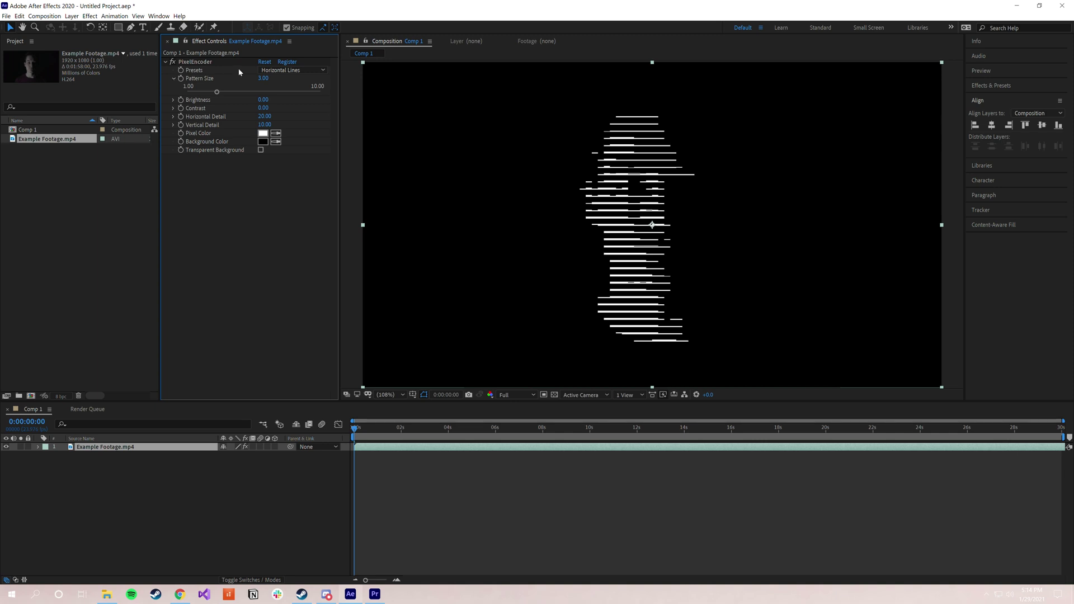
left_click(291, 70)
left_click(284, 82)
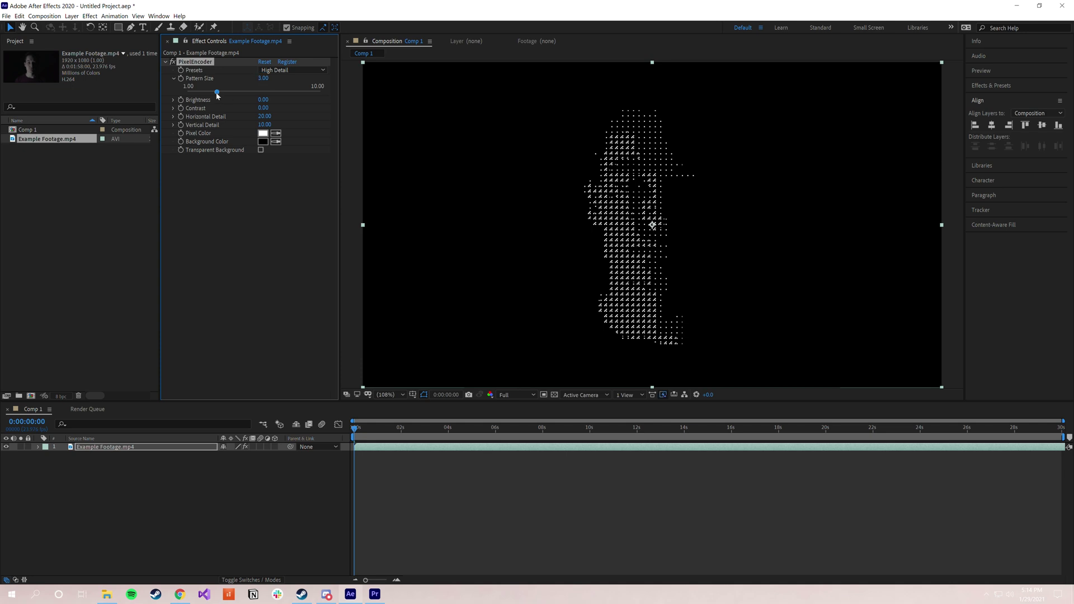
mouse_move(217, 93)
left_mouse_down()
mouse_move(259, 92)
mouse_move(235, 93)
left_mouse_up()
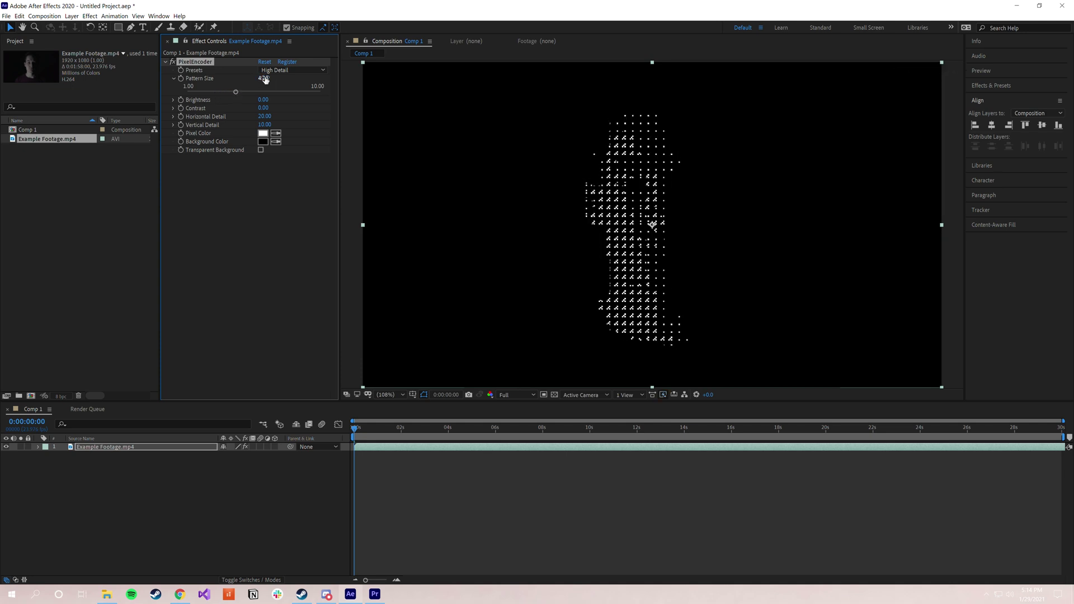
left_click(265, 79)
type("5")
key("Return")
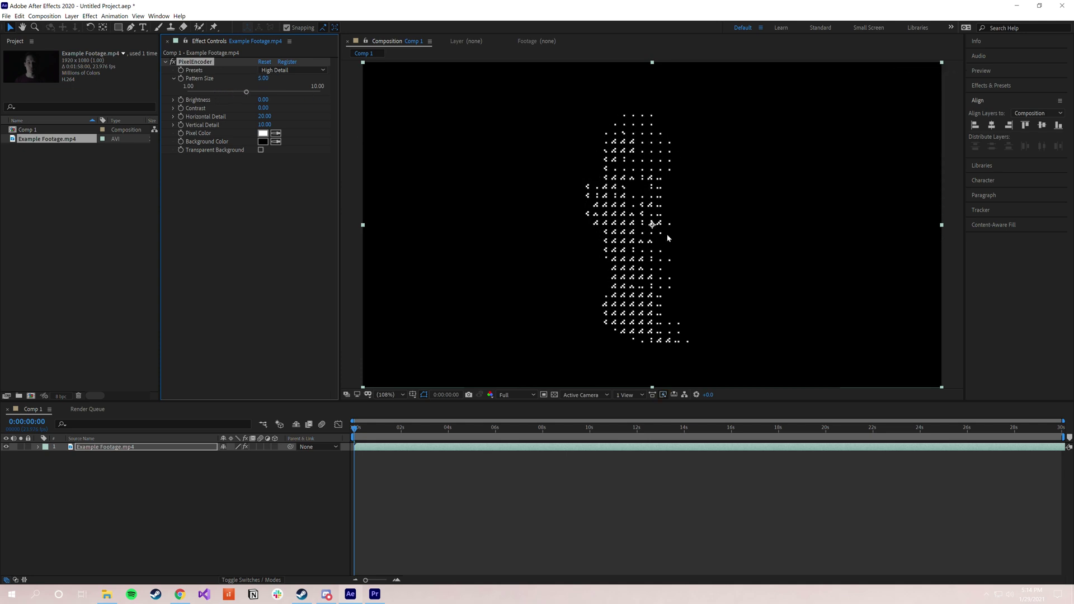
Fit the preview to the frame and drag Pattern Size to 9.14.
scroll(619, 199, "up", 4)
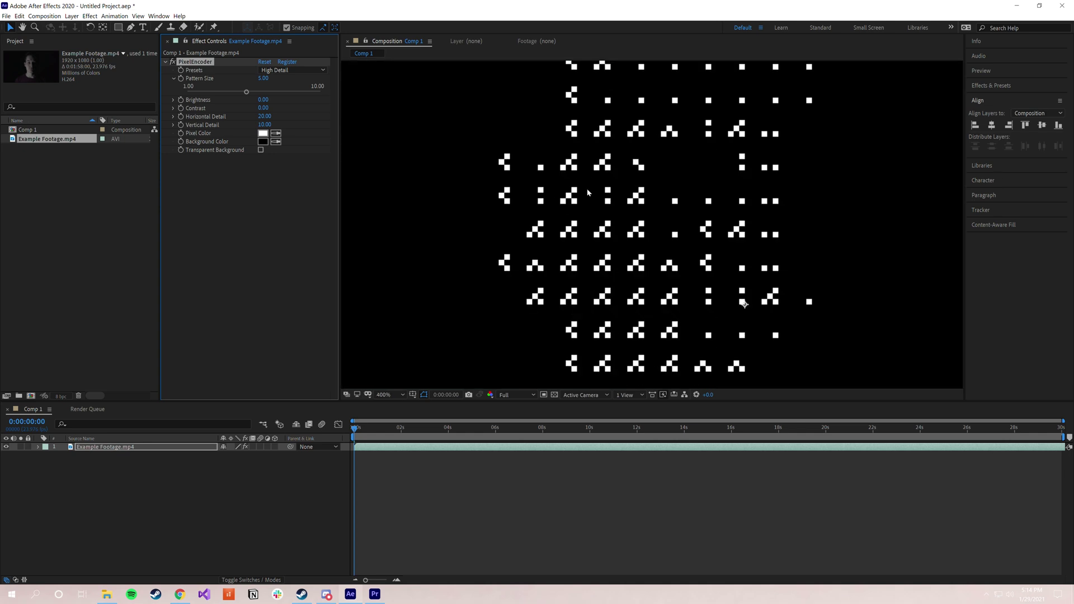
scroll(567, 190, "down", 2)
scroll(566, 189, "down", 2)
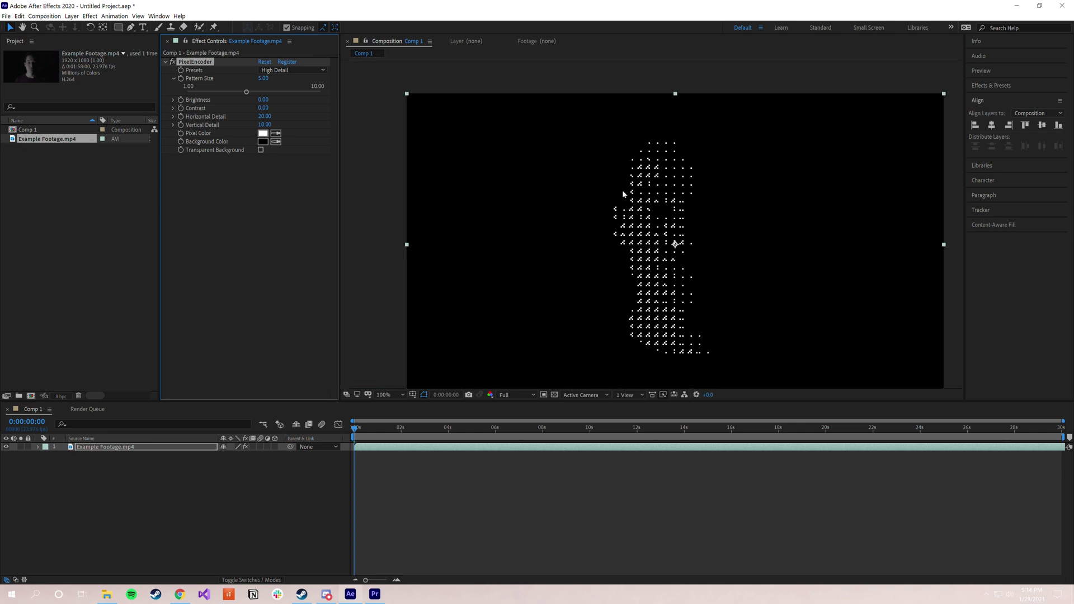
scroll(622, 190, "down", 2)
scroll(653, 228, "up", 2)
left_click(392, 396)
left_click(392, 448)
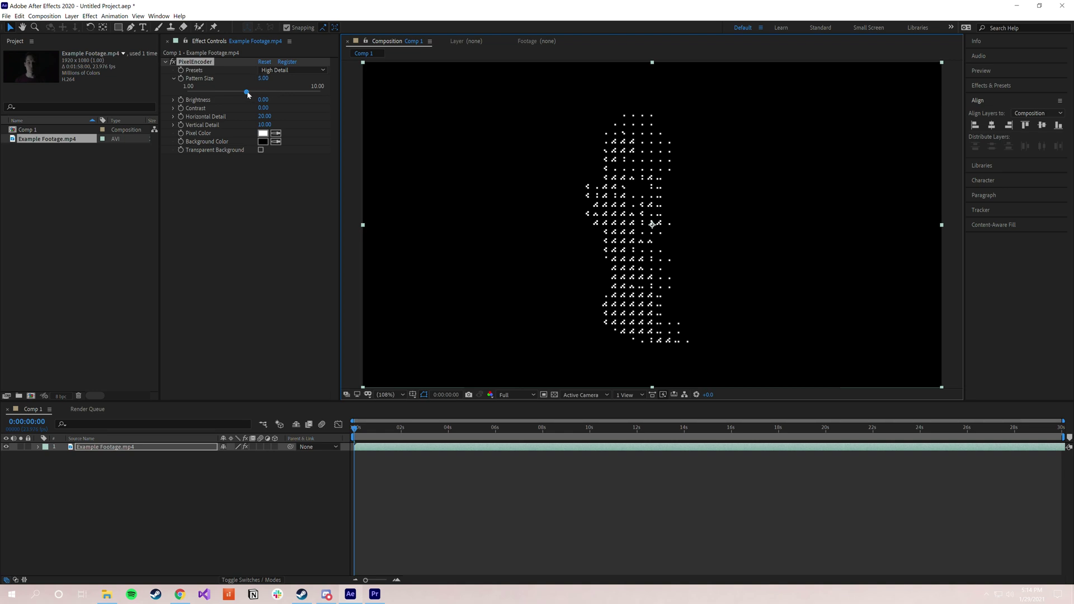
left_click_drag(249, 94, 170, 94)
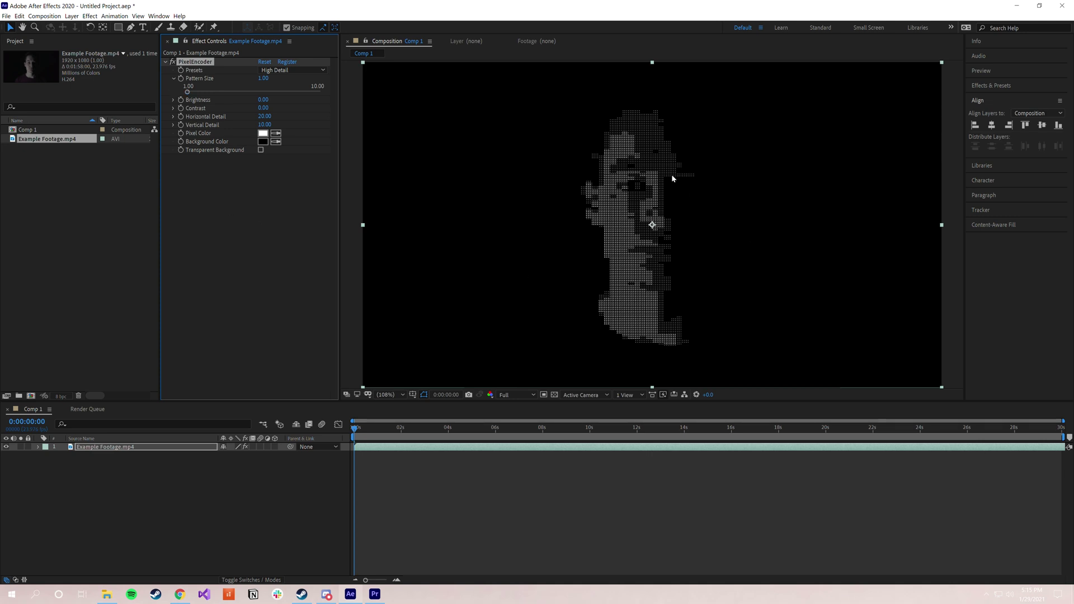
Set Horizontal Detail and Vertical Detail both to 1.00 for finer dots.
left_click(174, 125)
left_click(174, 117)
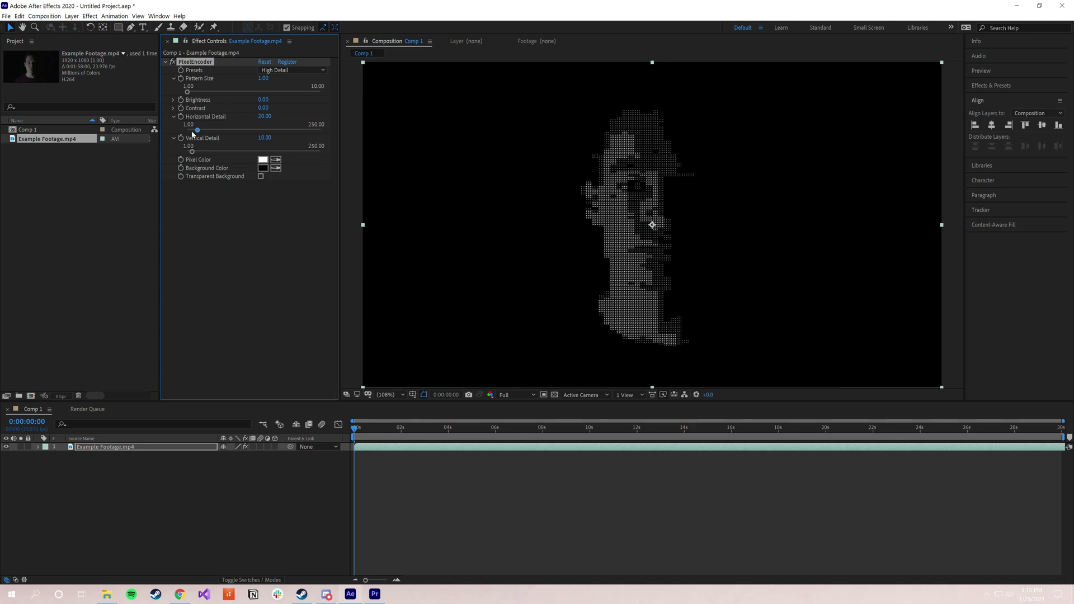
left_click(188, 130)
left_click_drag(189, 157, 144, 156)
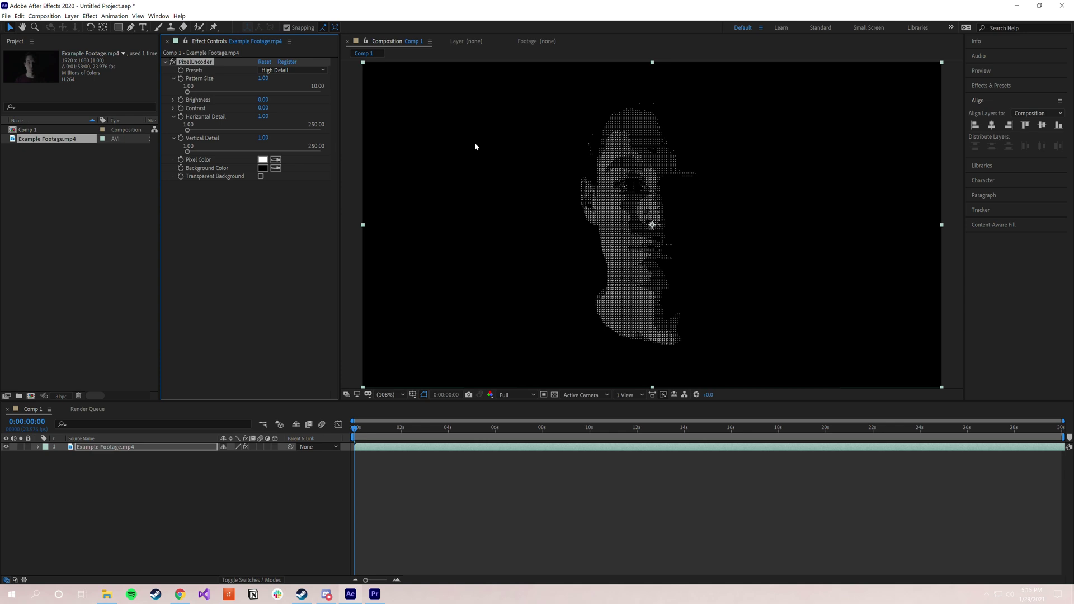
Raise PixelEncoder Brightness to 20.59 and Contrast to 41.18.
left_click(174, 99)
left_click(173, 121)
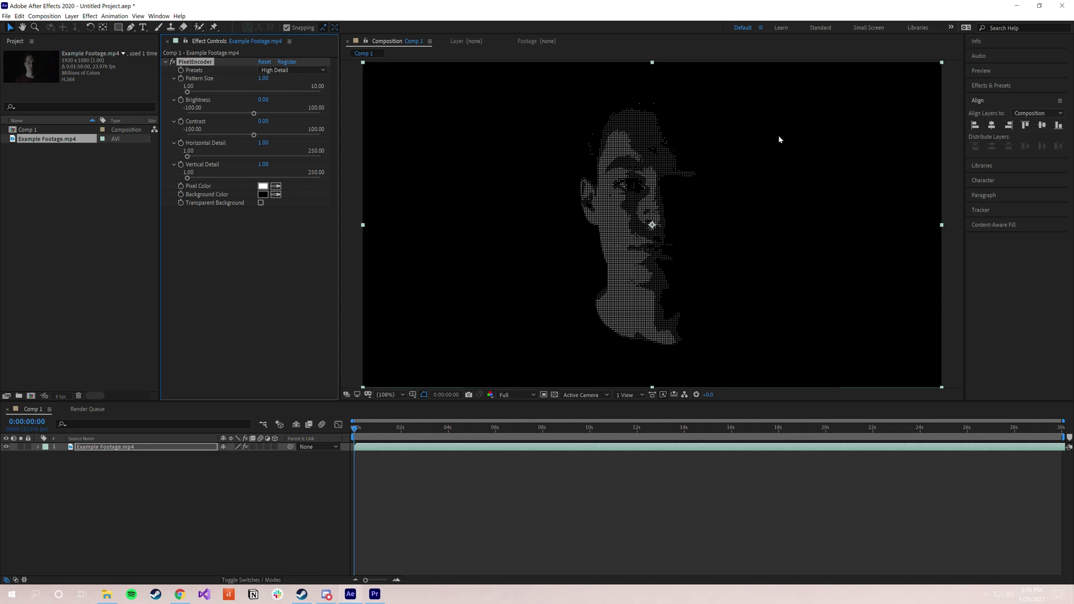
left_click_drag(259, 114, 269, 116)
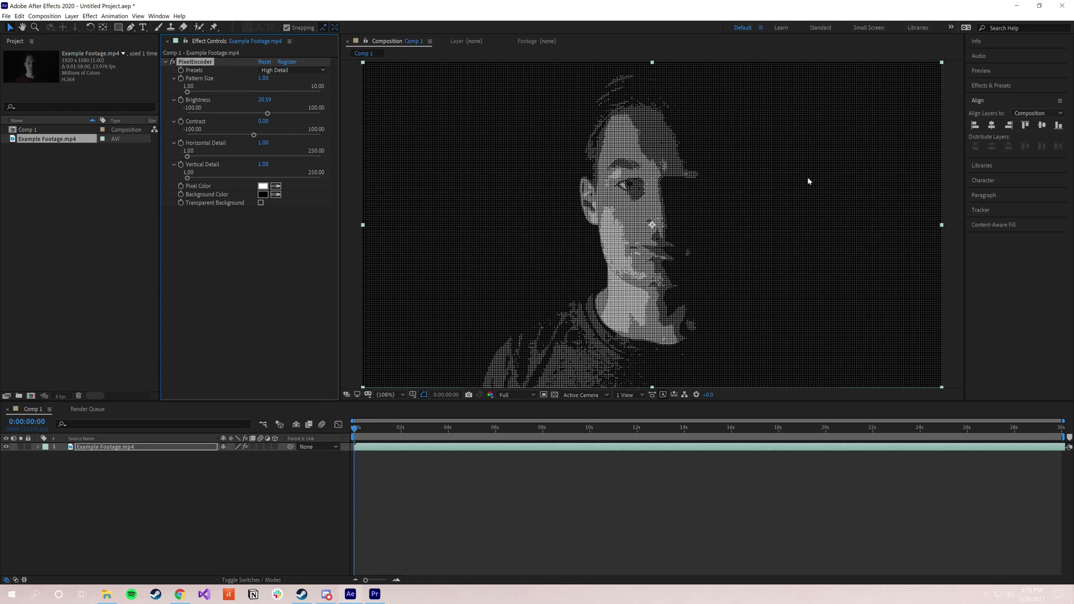
left_click_drag(252, 135, 281, 136)
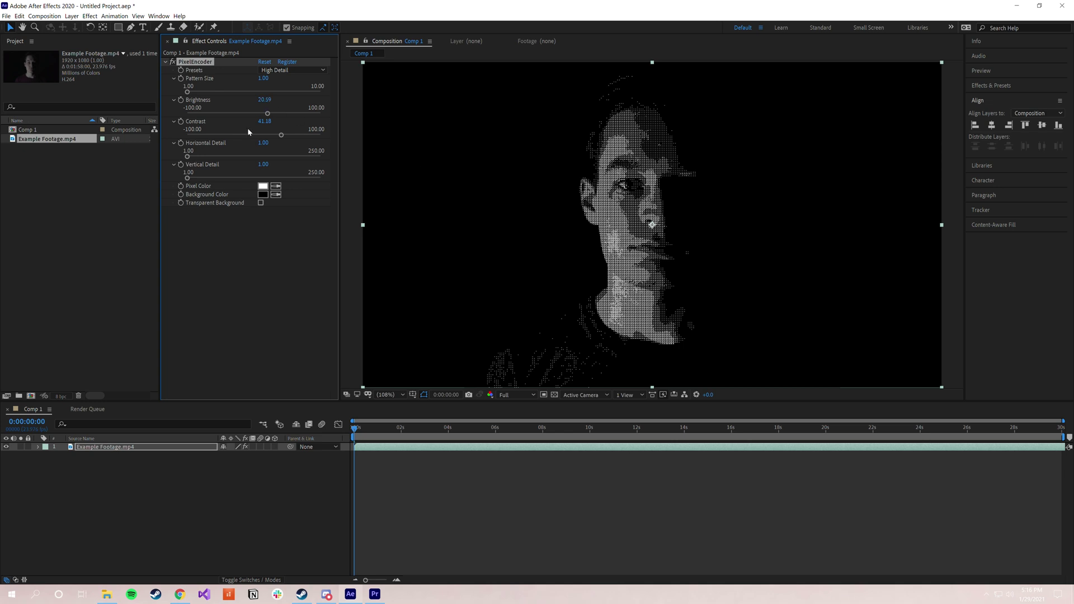
left_click(262, 143)
Set Horizontal and Vertical Detail to 5 and inspect the pattern at 800% zoom.
type("5")
left_click(263, 164)
type("5")
key("Return")
left_click(423, 264)
key("period")
key("period")
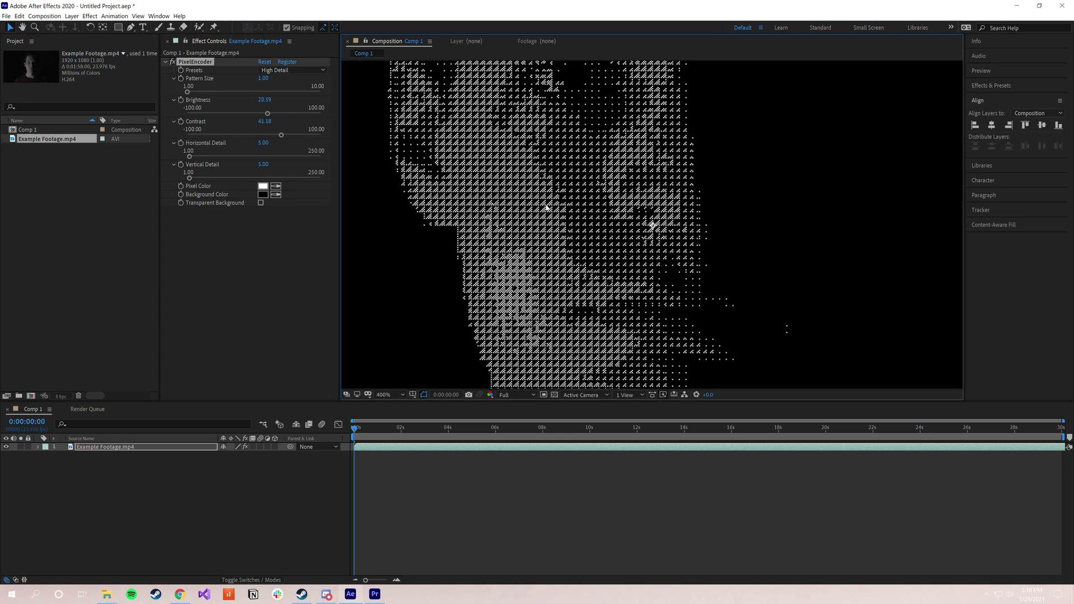
key("period")
key("h")
left_click_drag(464, 213, 685, 223)
key("v")
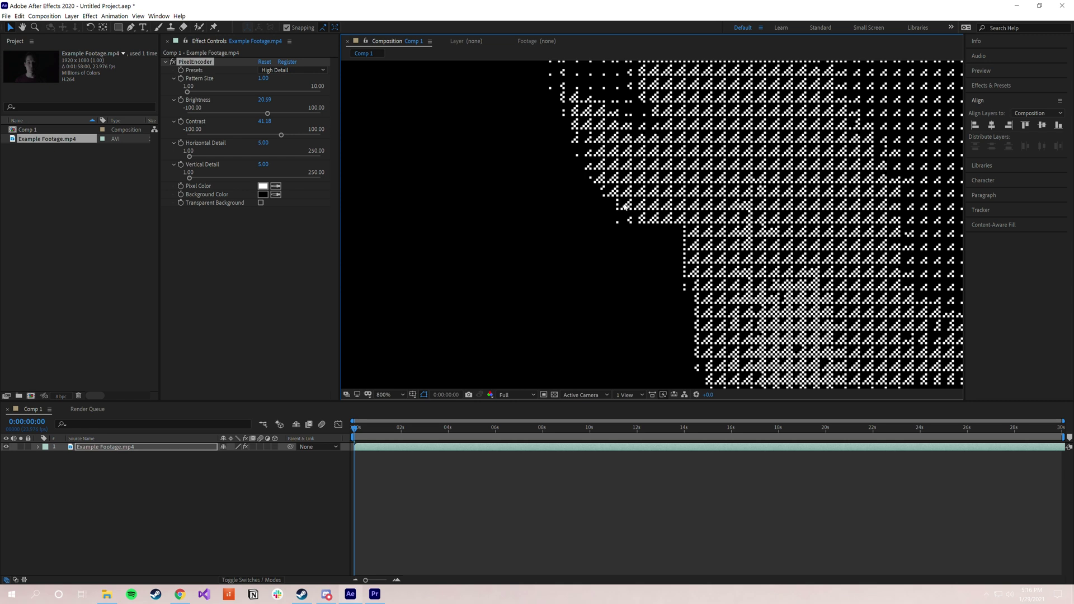
key("comma")
key("comma")
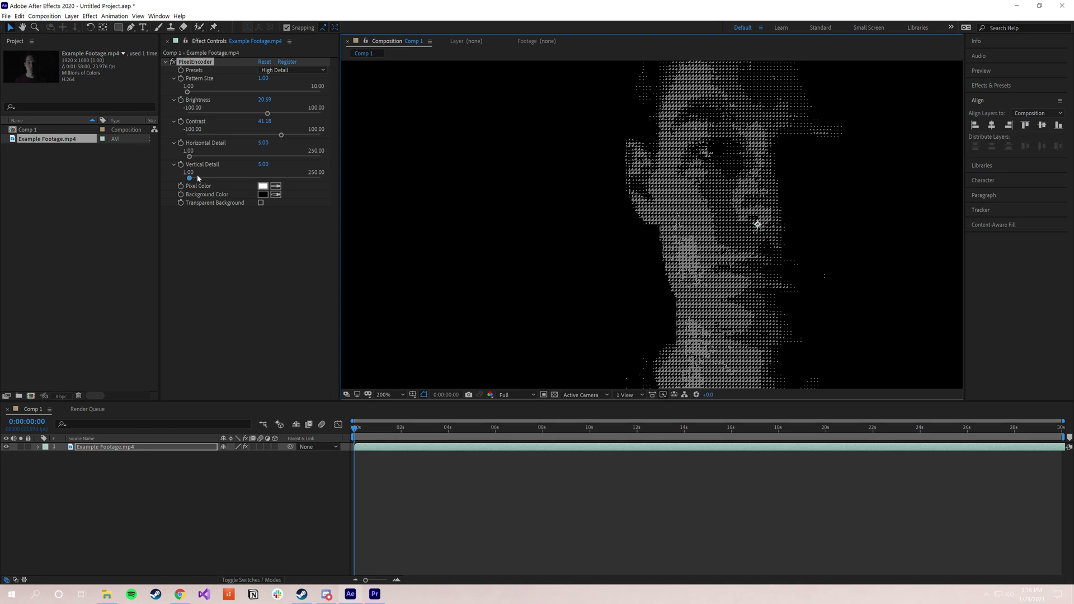
Test detail values from 1.00 up to 240 and 250, then reset PixelEncoder to defaults.
left_click_drag(198, 177, 210, 158)
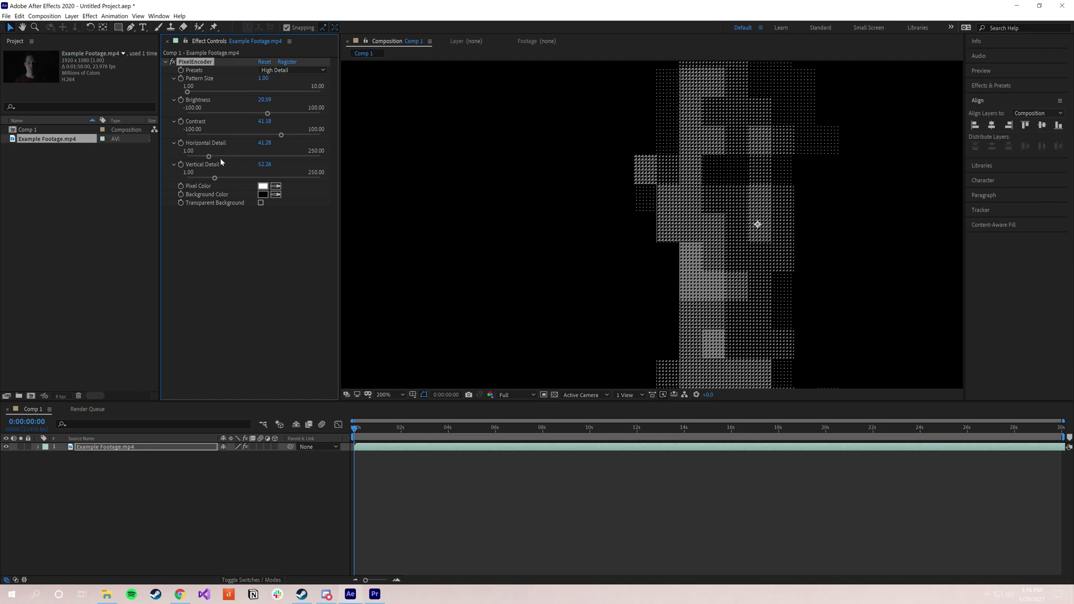
left_click_drag(221, 157, 298, 177)
key("shift+slash")
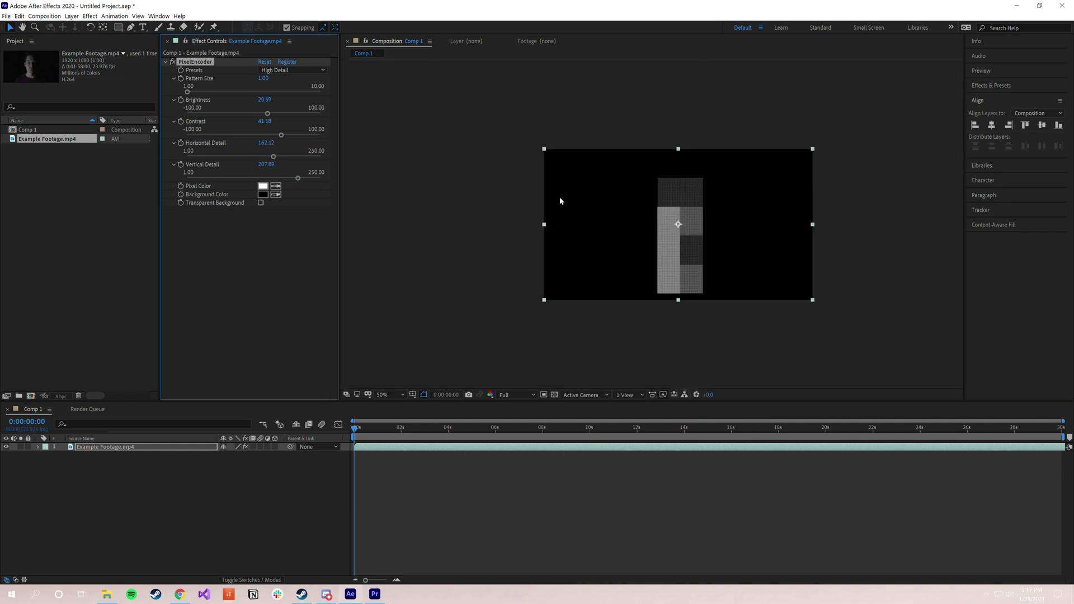
left_click(402, 394)
left_click(392, 447)
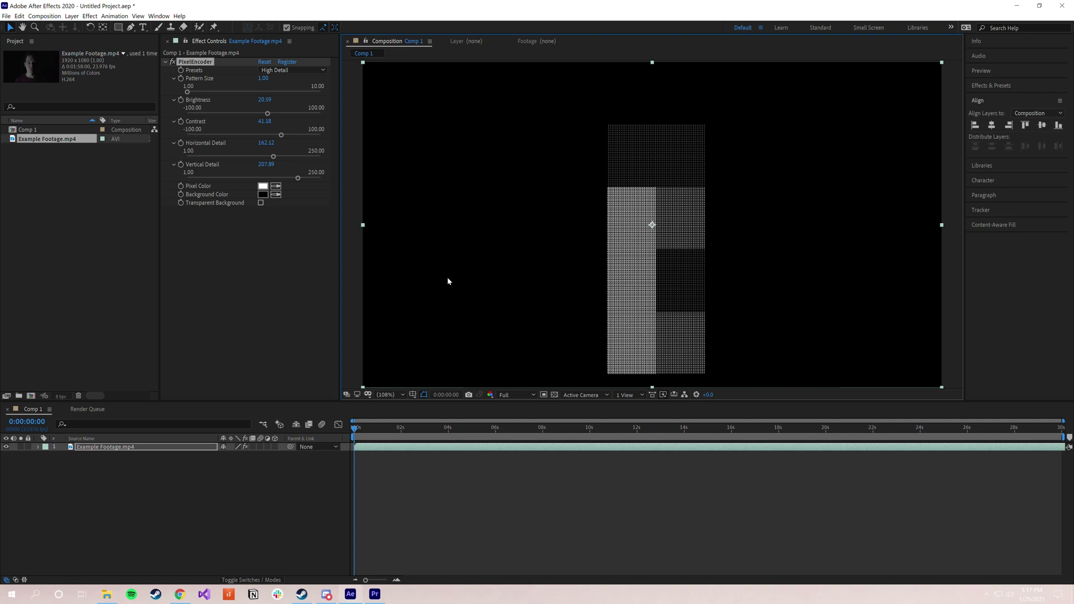
left_click_drag(251, 157, 157, 184)
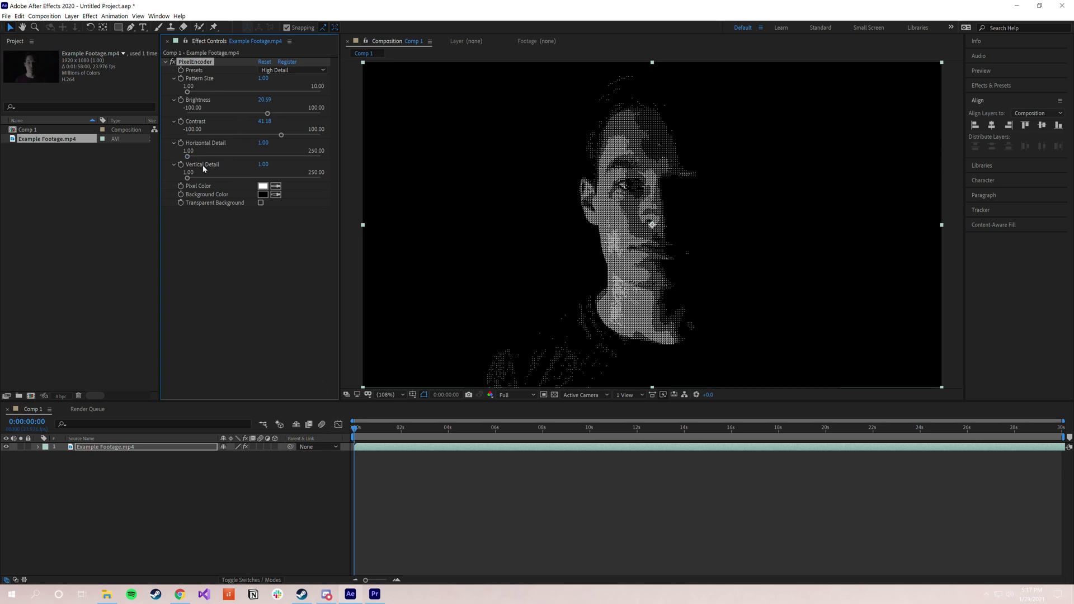
left_click_drag(187, 156, 318, 156)
left_click_drag(187, 178, 340, 178)
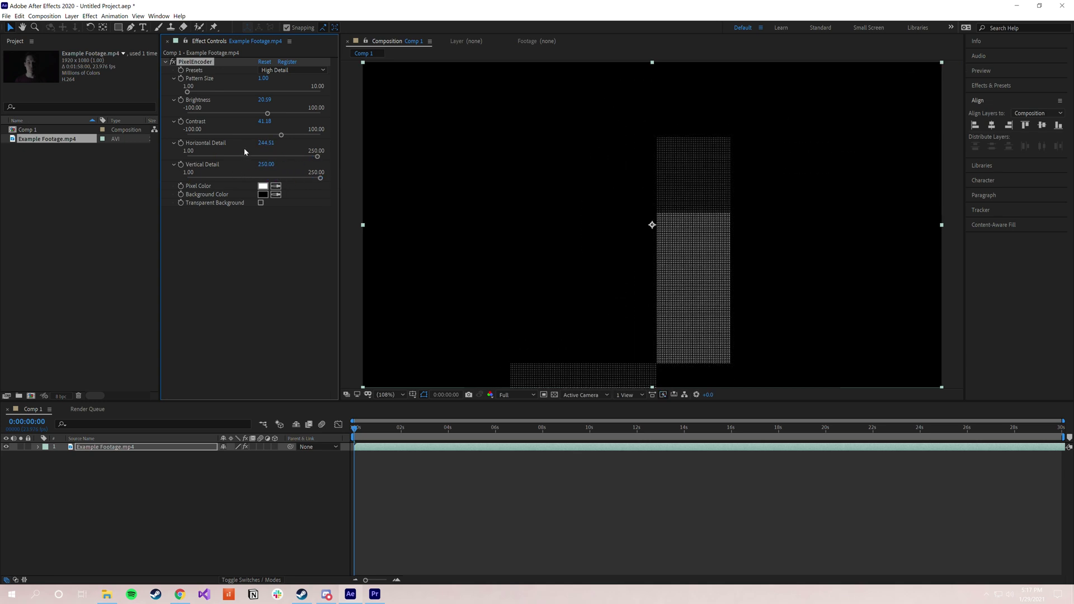
left_click(264, 61)
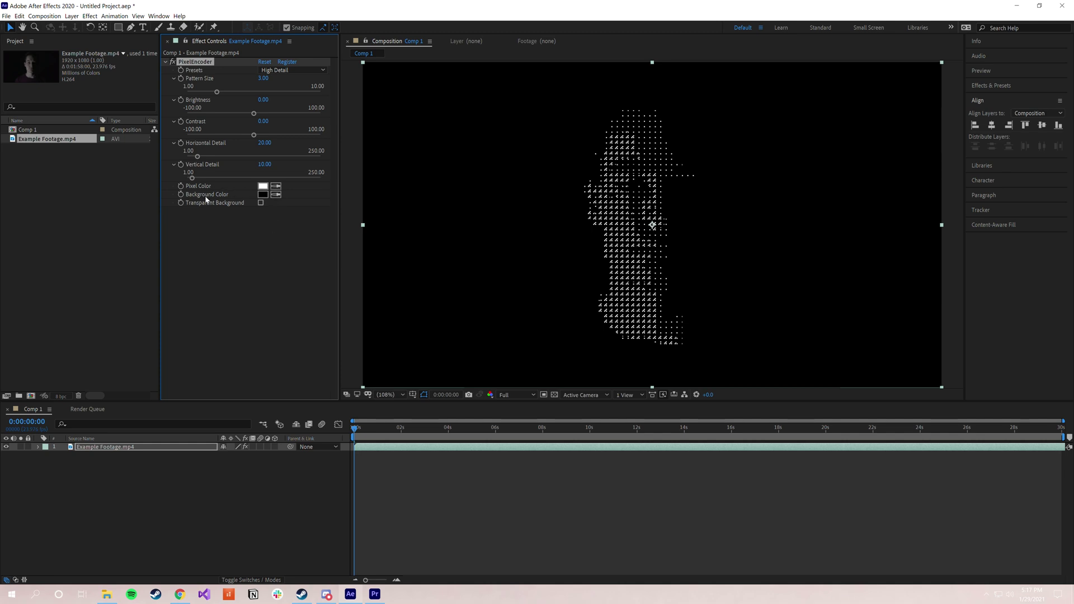
left_click(263, 187)
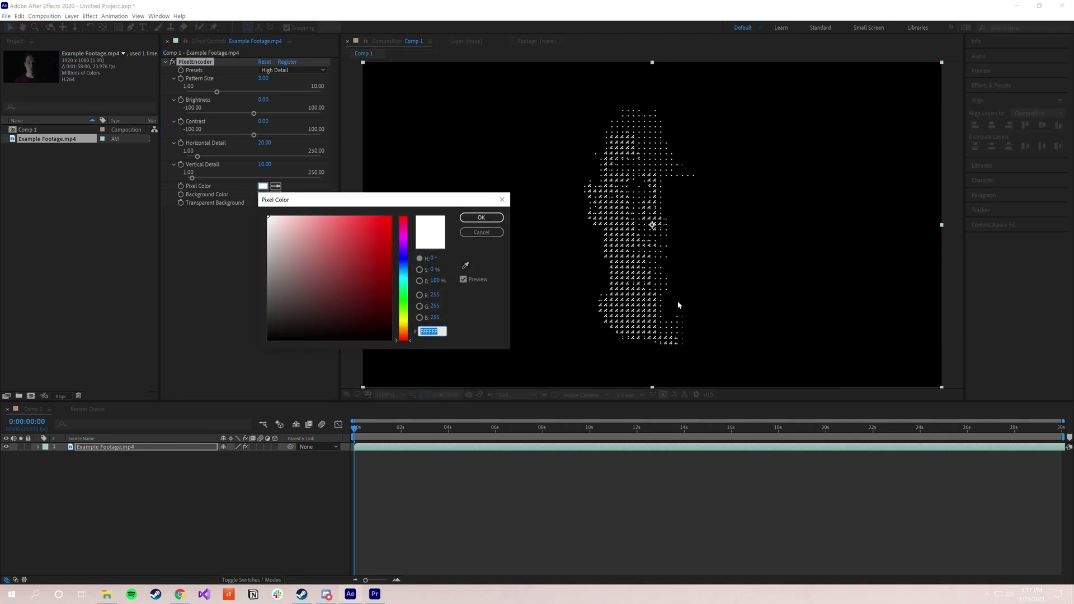
left_click(390, 217)
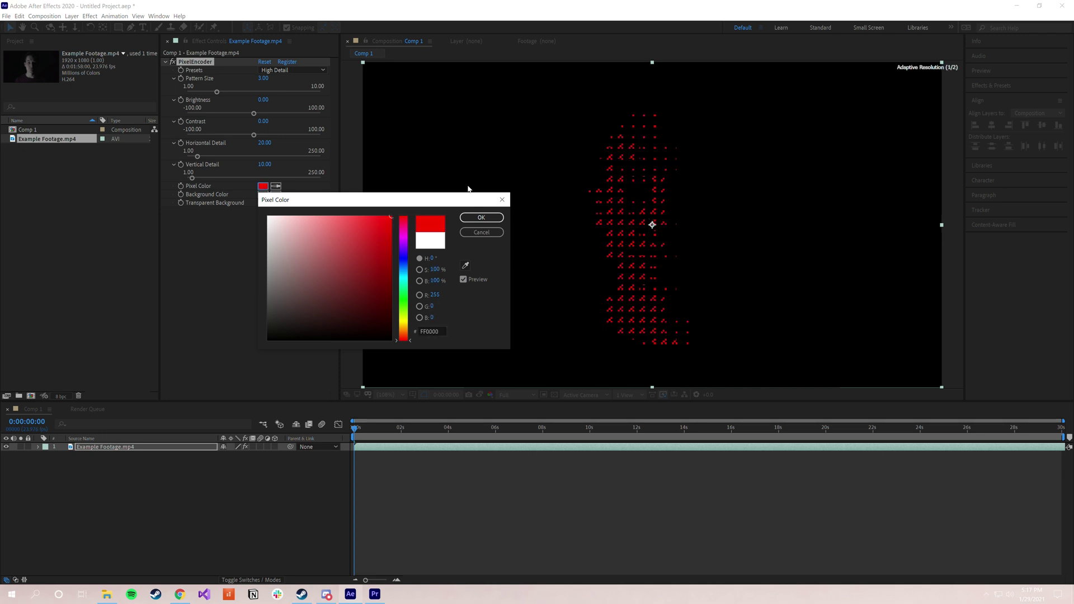
left_click_drag(403, 258, 406, 299)
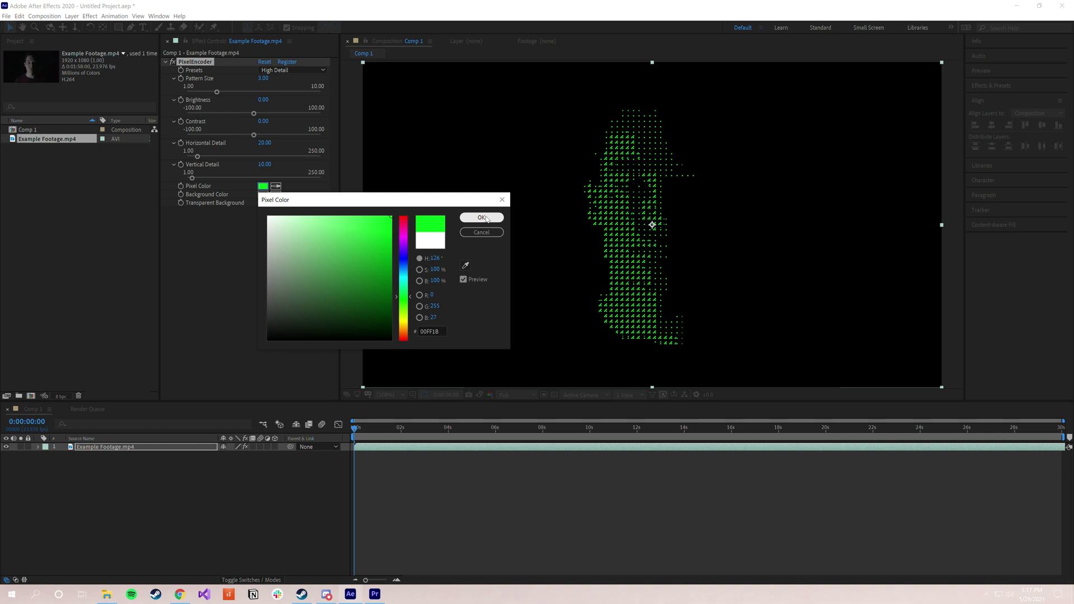
left_click_drag(290, 234, 267, 216)
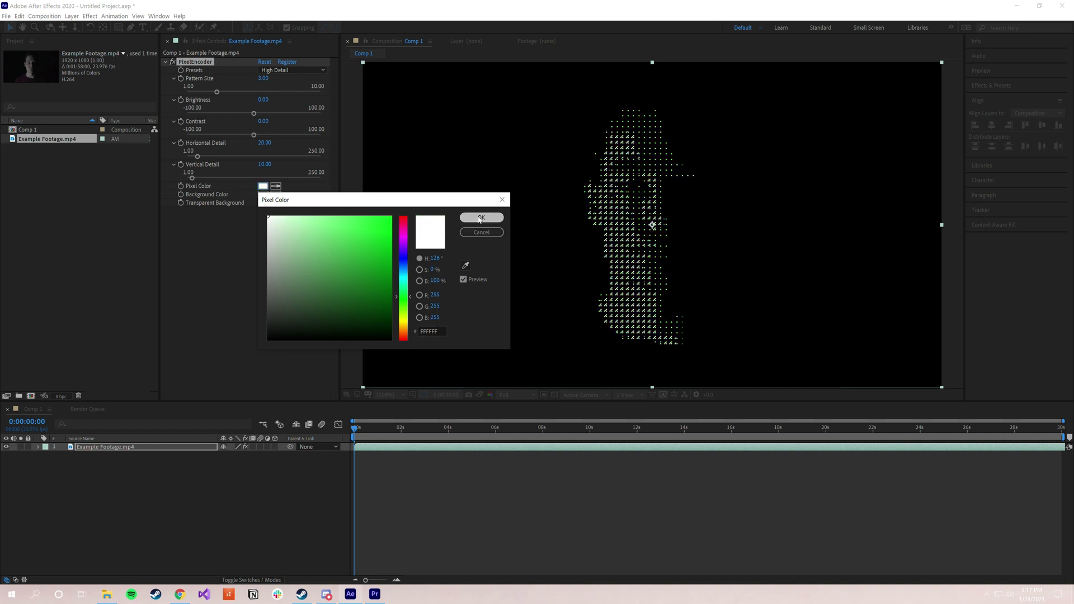
left_click(481, 217)
left_click(263, 194)
left_click_drag(359, 263, 267, 363)
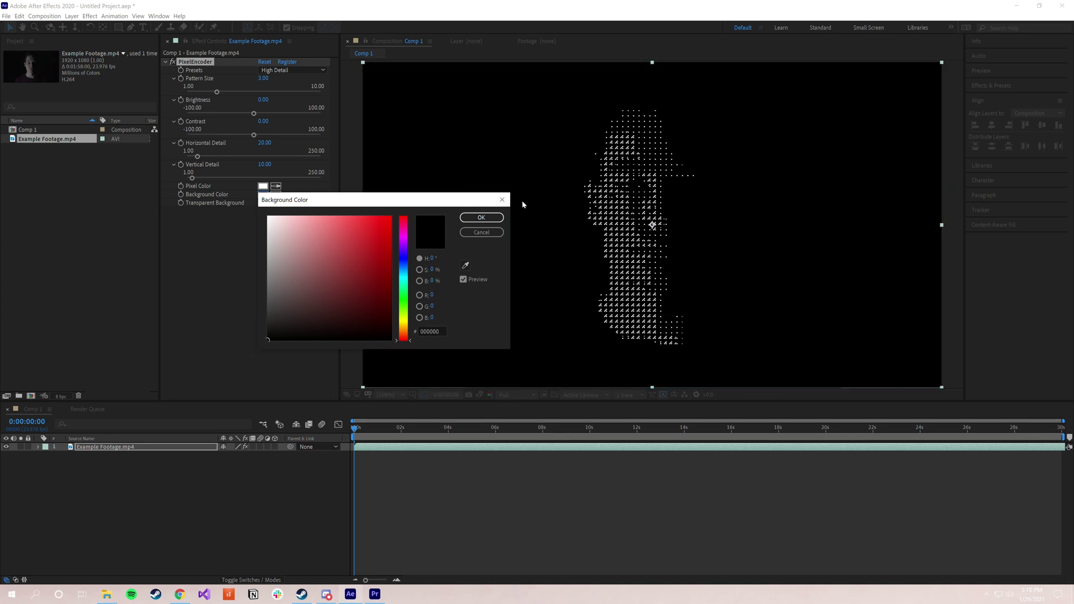
left_click(481, 217)
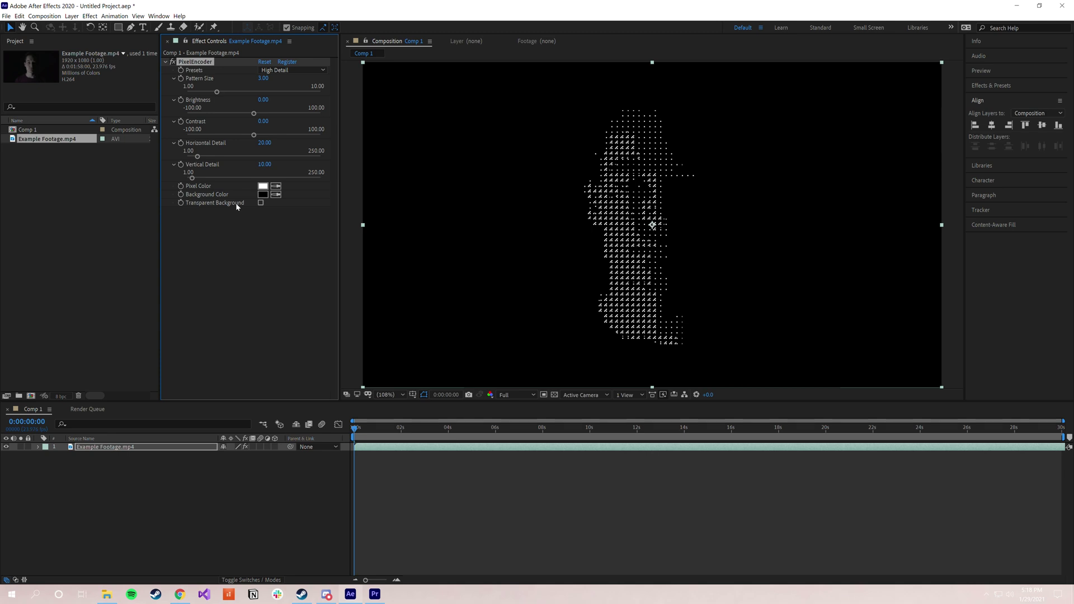
left_click(110, 451)
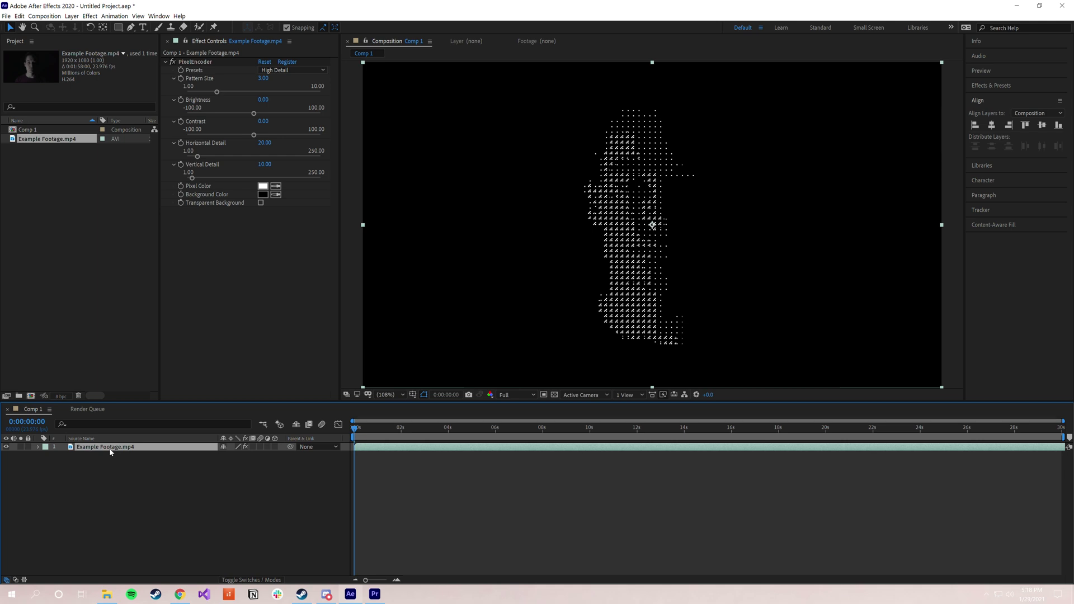
Duplicate the footage layer with Ctrl+D and enable Transparent Background on the top copy.
key("ctrl+d")
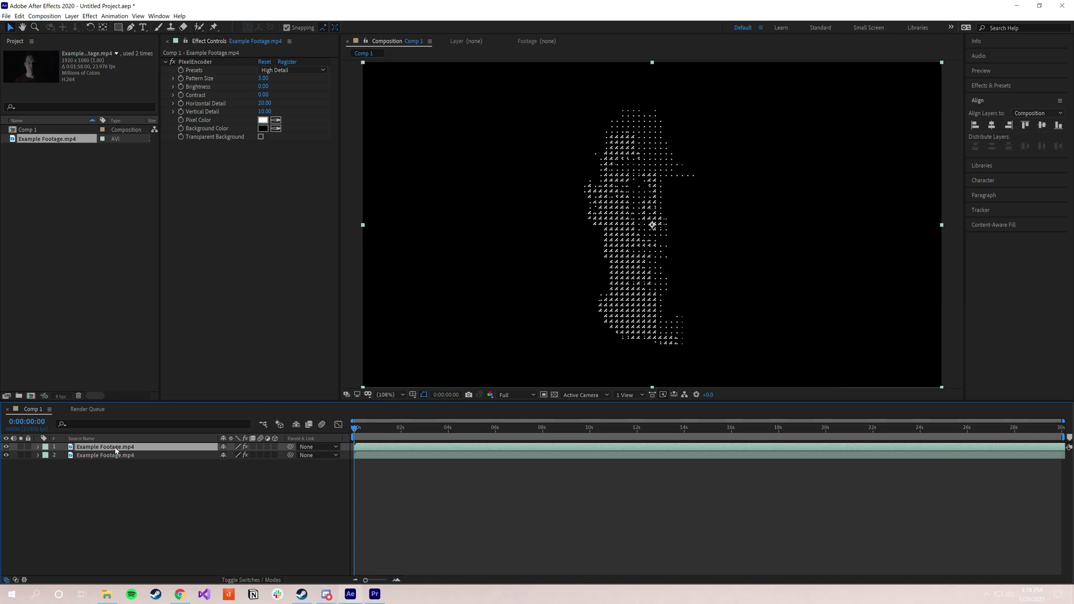
left_click(260, 137)
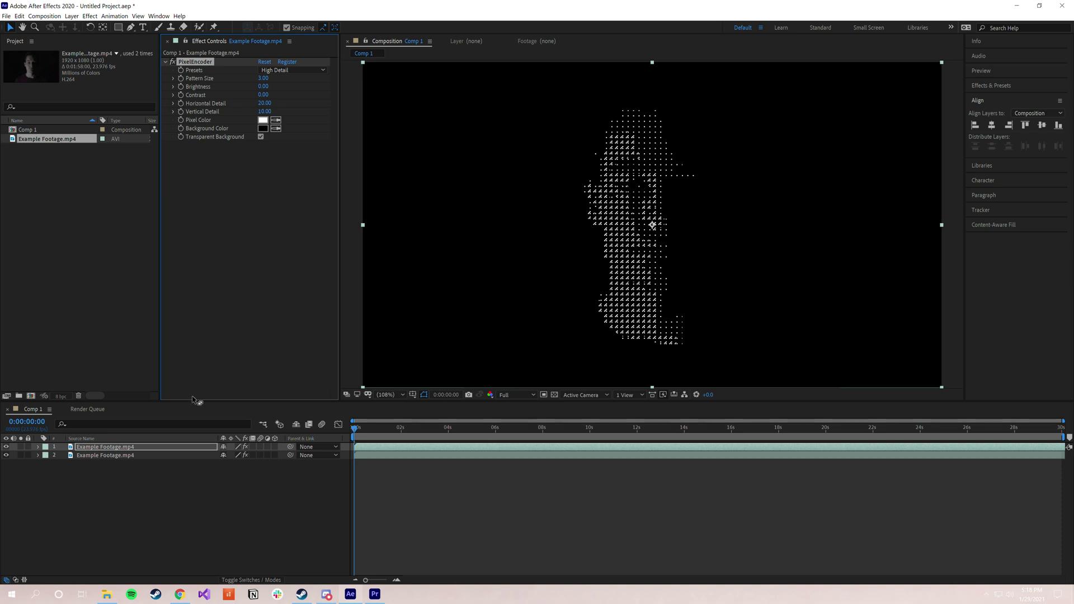
Give the lower copy a red Pixel Color, the Solid preset and Brightness about 22.
left_click(128, 457)
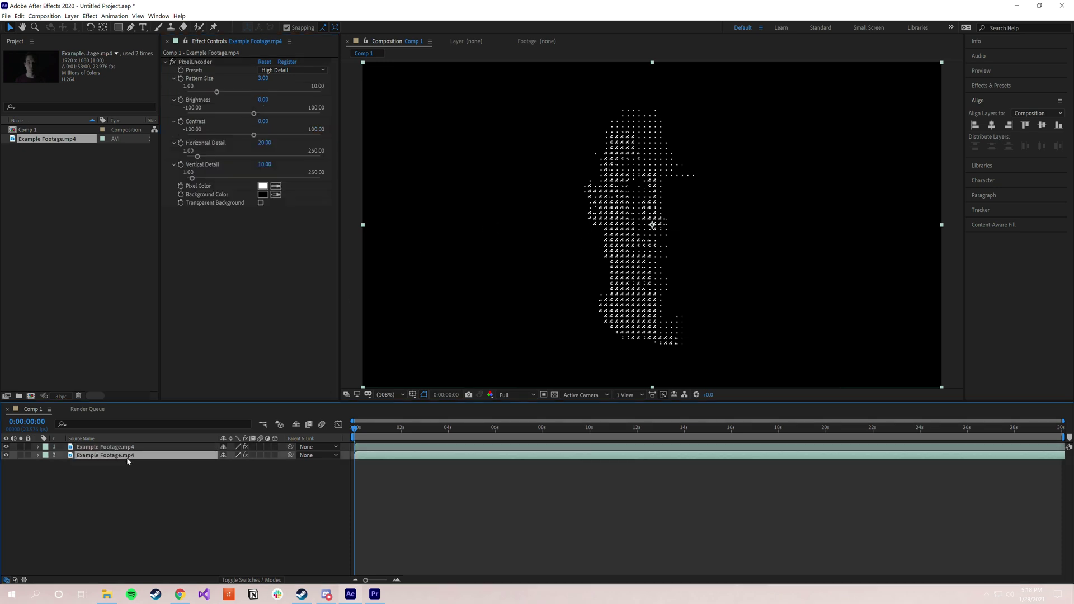
left_click(263, 185)
left_click_drag(378, 235, 391, 216)
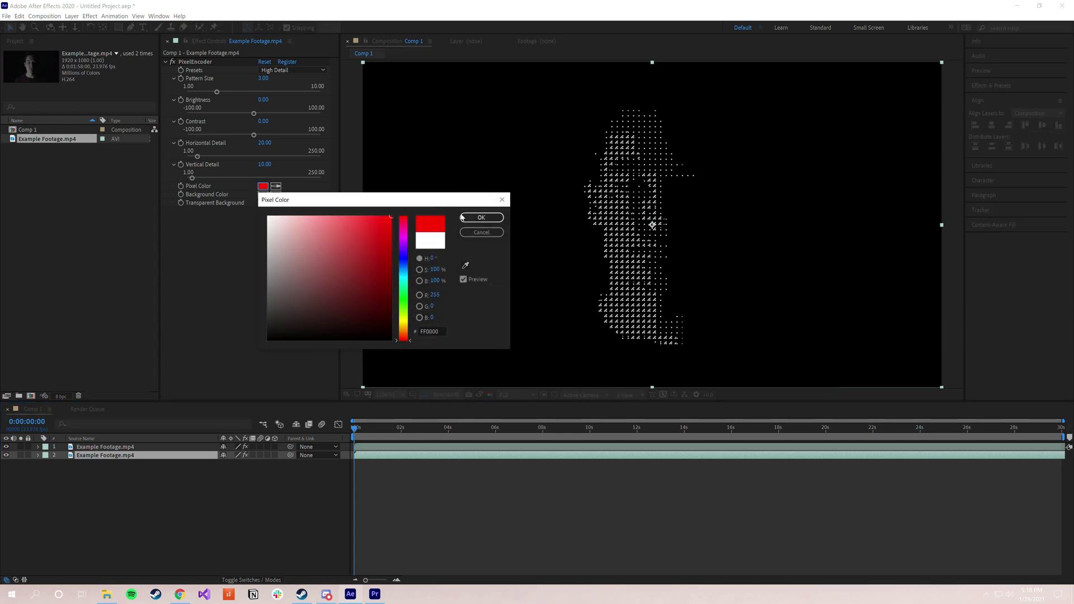
left_click(462, 217)
left_click(294, 71)
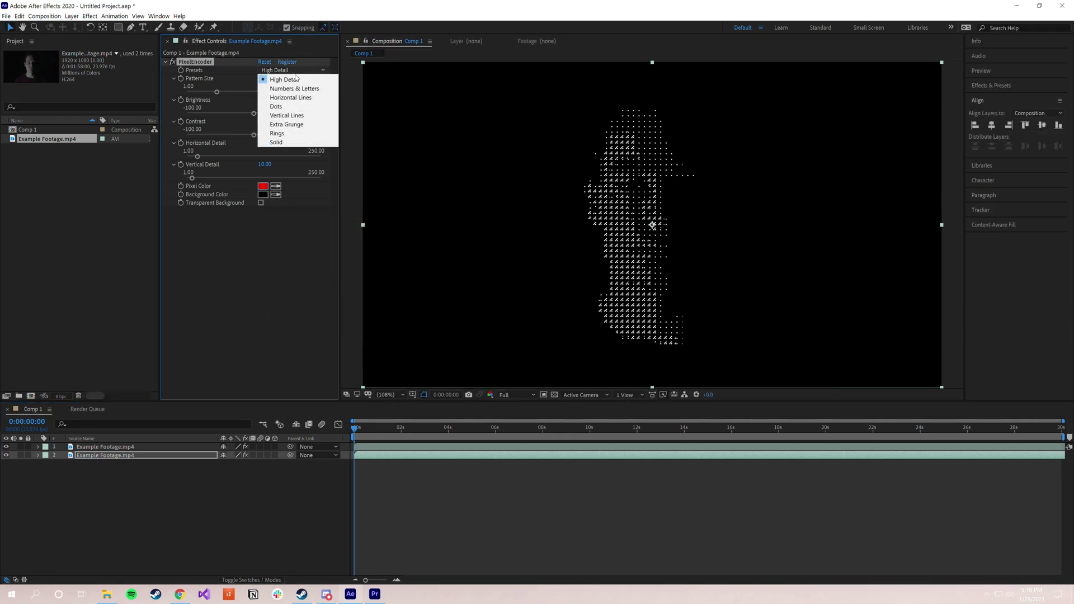
left_click(288, 143)
left_click_drag(257, 112, 269, 114)
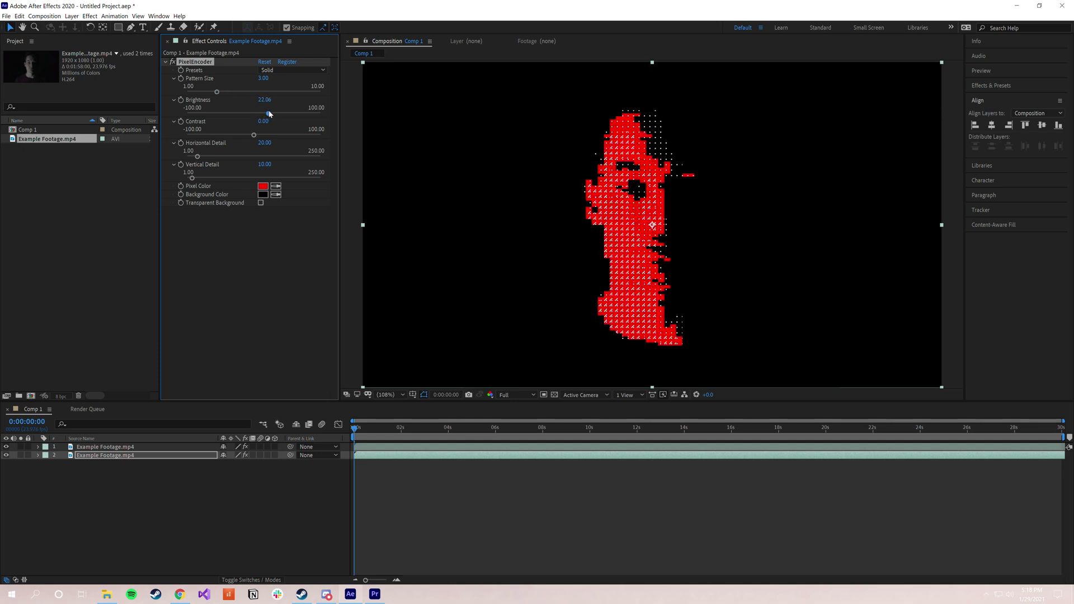
key("period")
key("period")
key("period")
key("period")
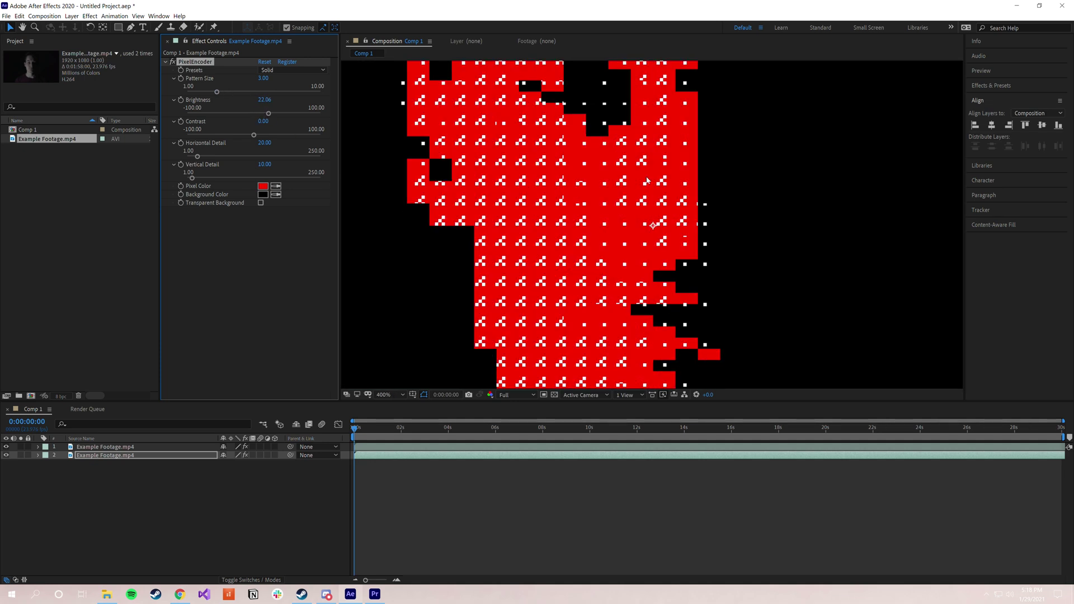
key("period")
key("comma")
key("comma")
key("comma")
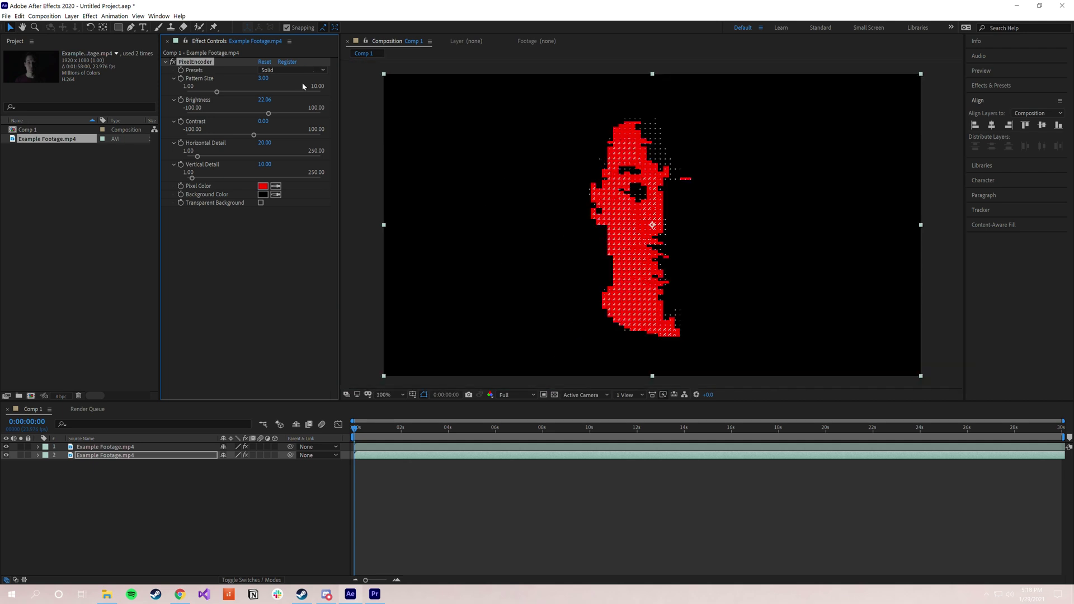
Switch the lower copy to the Rings preset with Brightness 0.
left_click(292, 70)
left_click(282, 129)
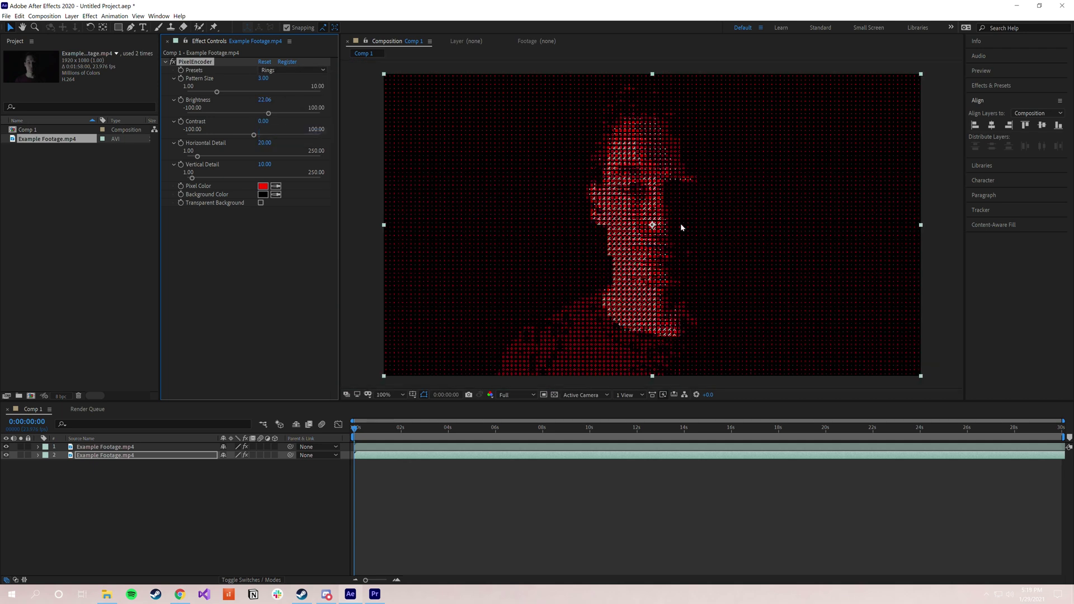
left_click(264, 100)
type("0")
key("Return")
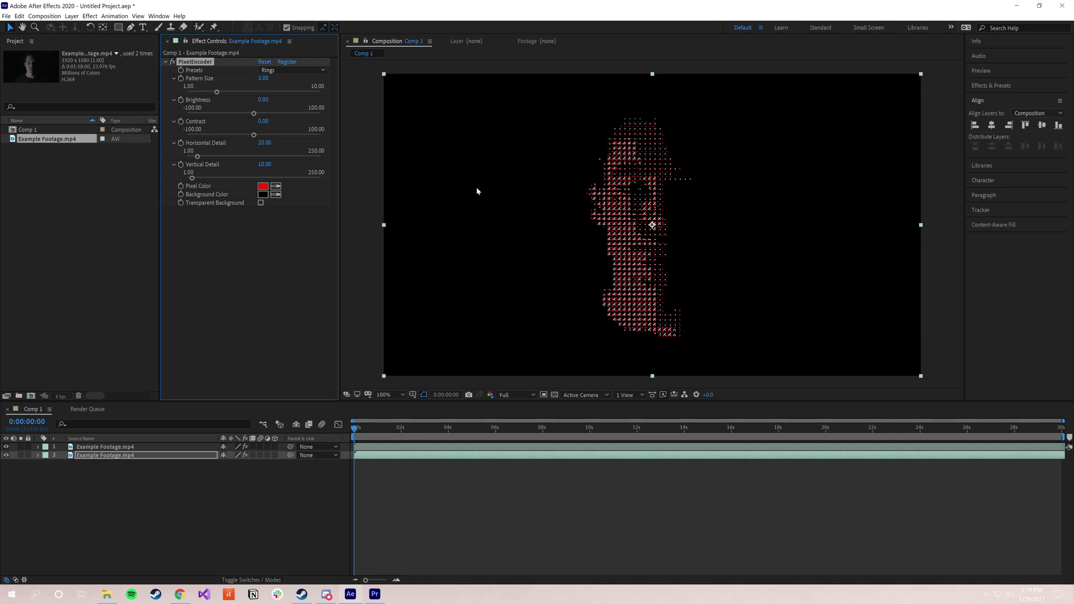
Look over the PixelEncoder registration window, cancel it, and switch to Premiere Pro.
left_click(288, 62)
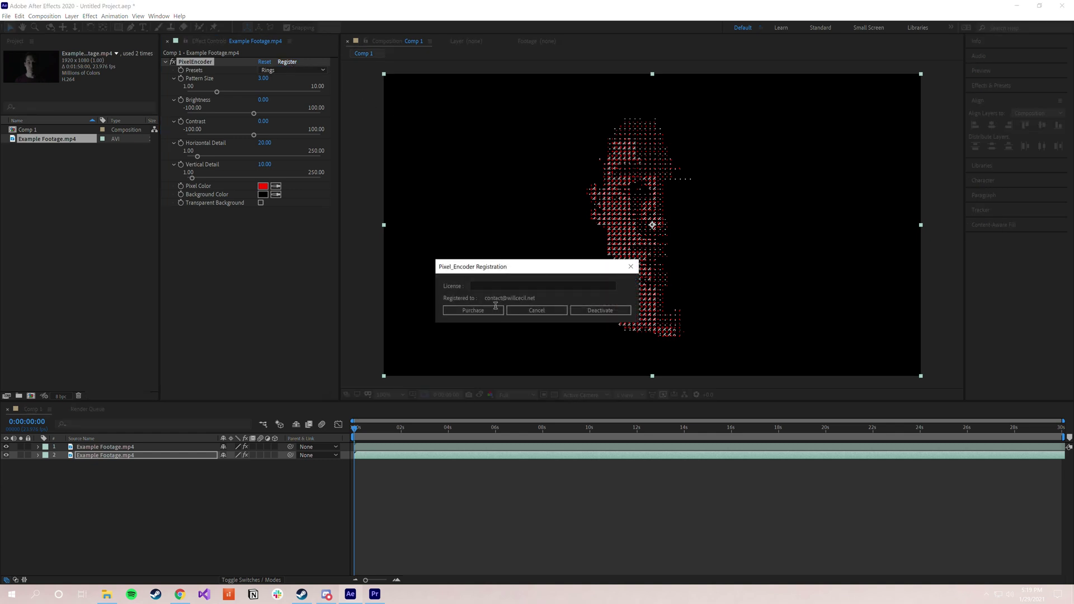
left_click(489, 286)
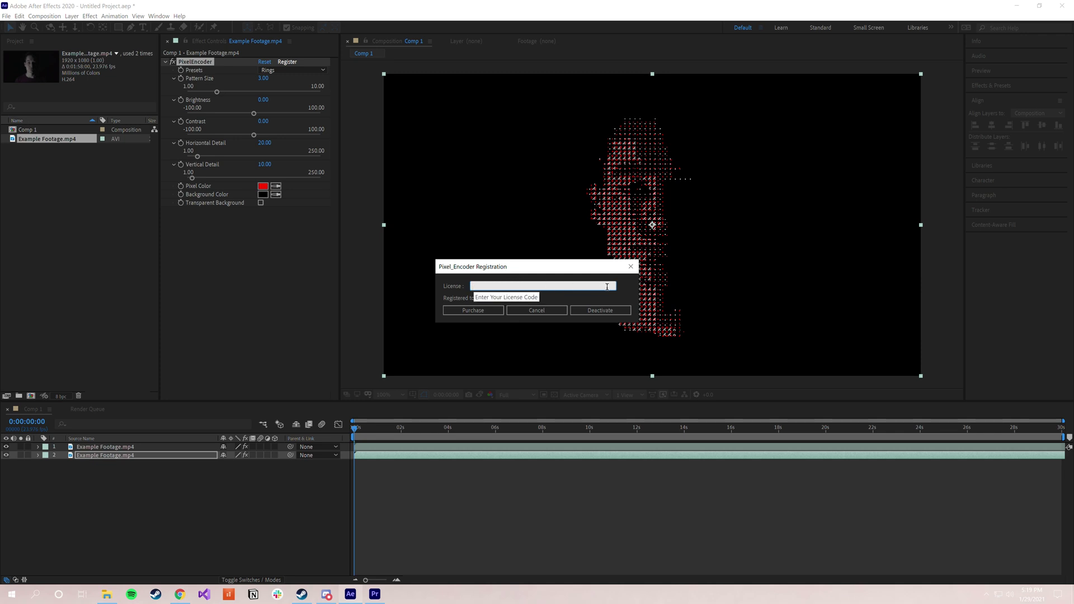
left_click(538, 310)
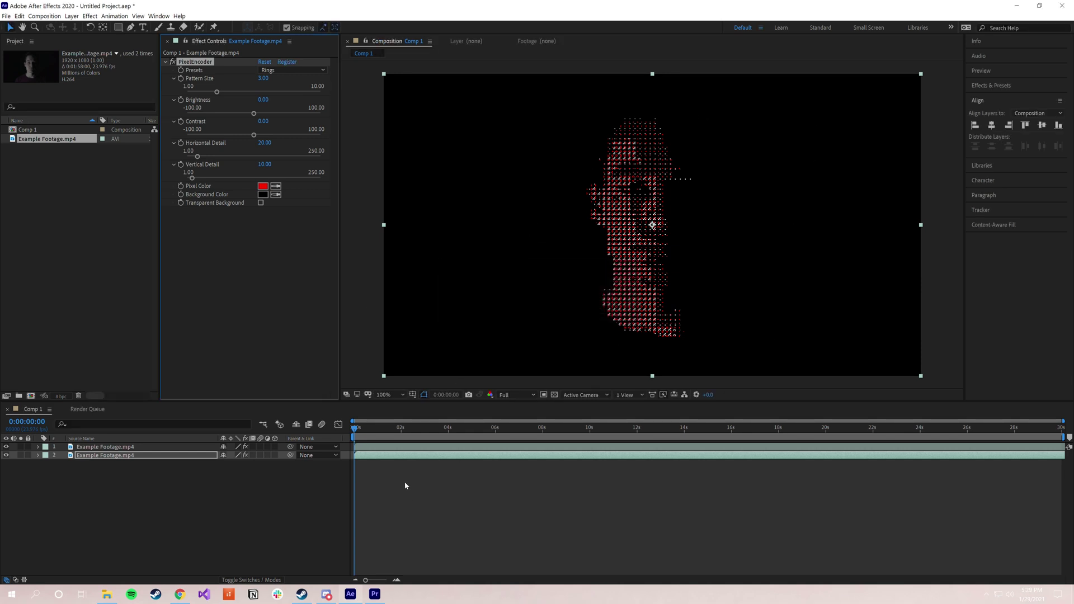
left_click(376, 593)
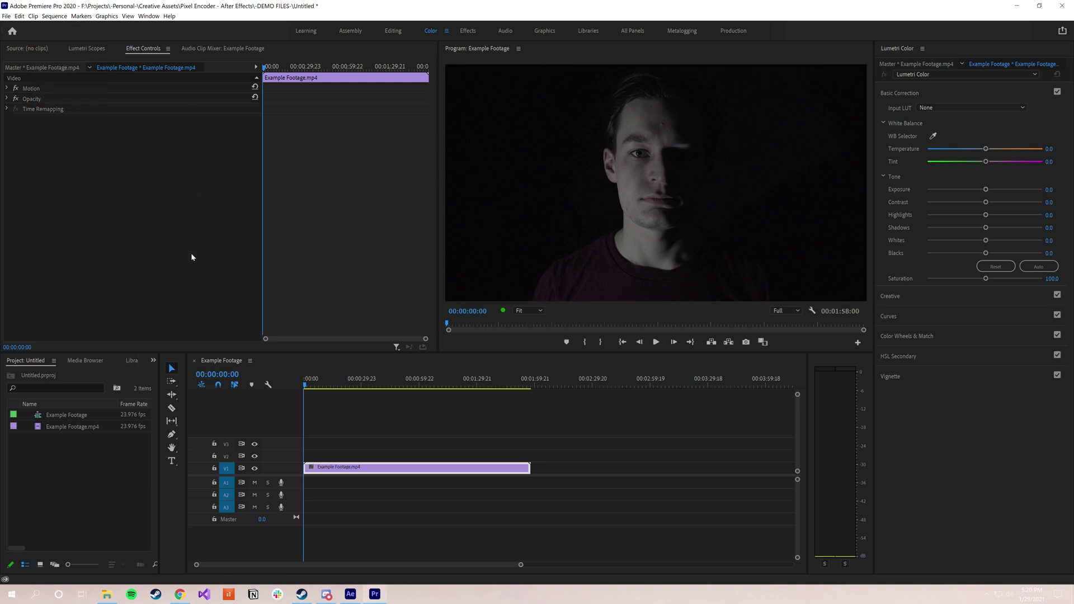
Drag PixelEncoder from the Effects panel onto the V1 Example Footage clip, keeping the license active.
left_click(340, 469)
left_click(152, 360)
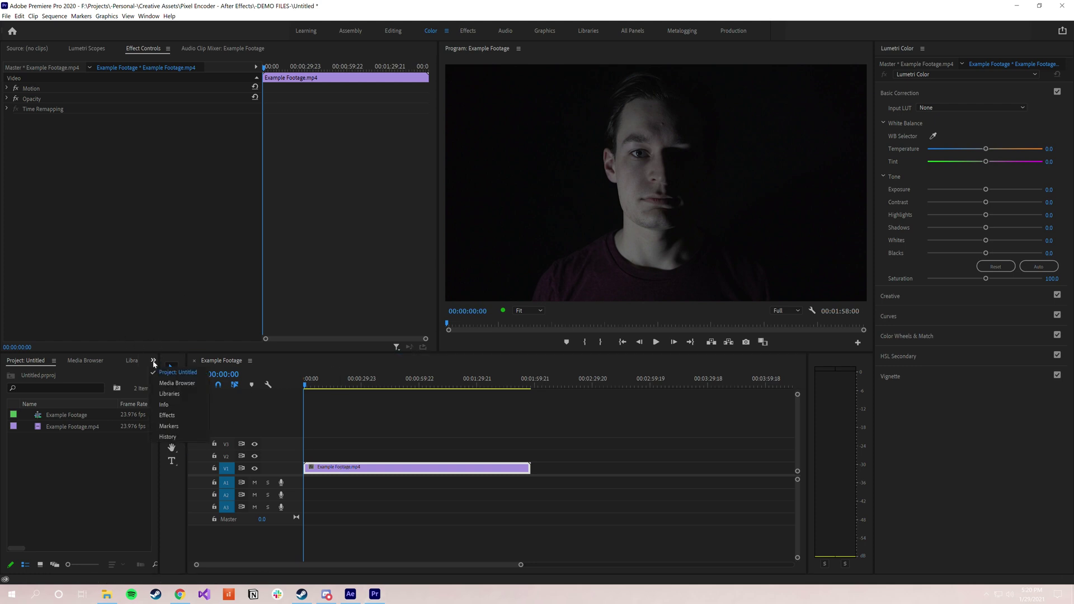
left_click(175, 416)
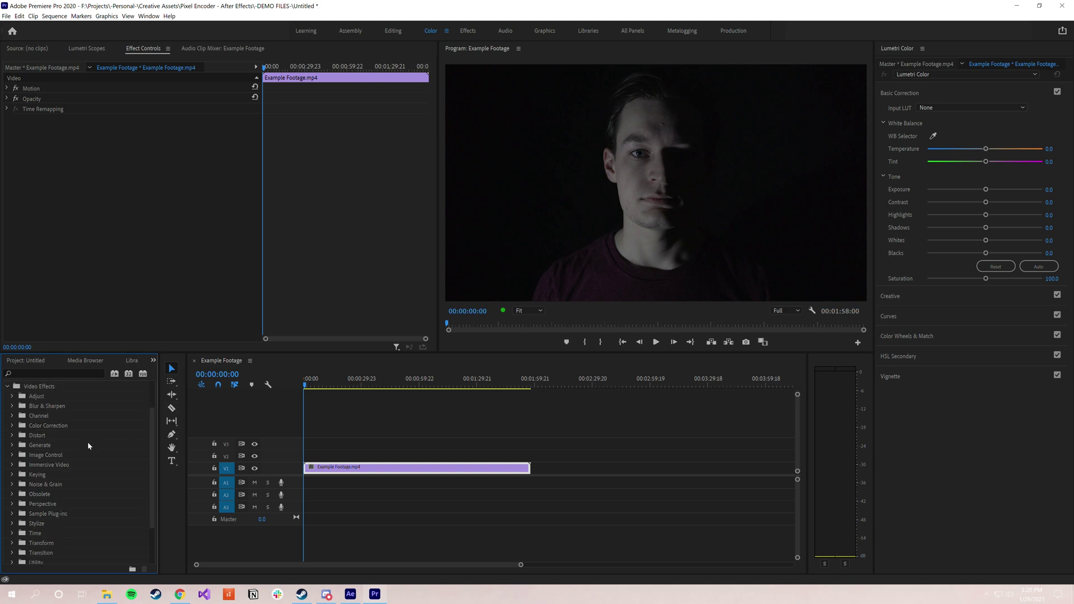
scroll(73, 467, "down", 3)
left_click(11, 530)
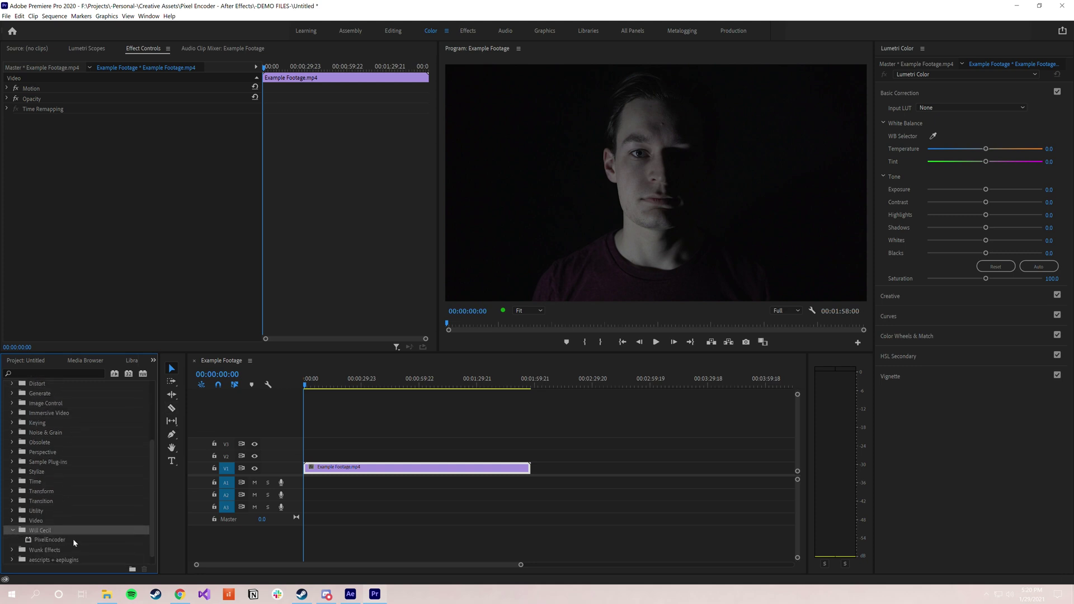
left_click_drag(57, 541, 319, 468)
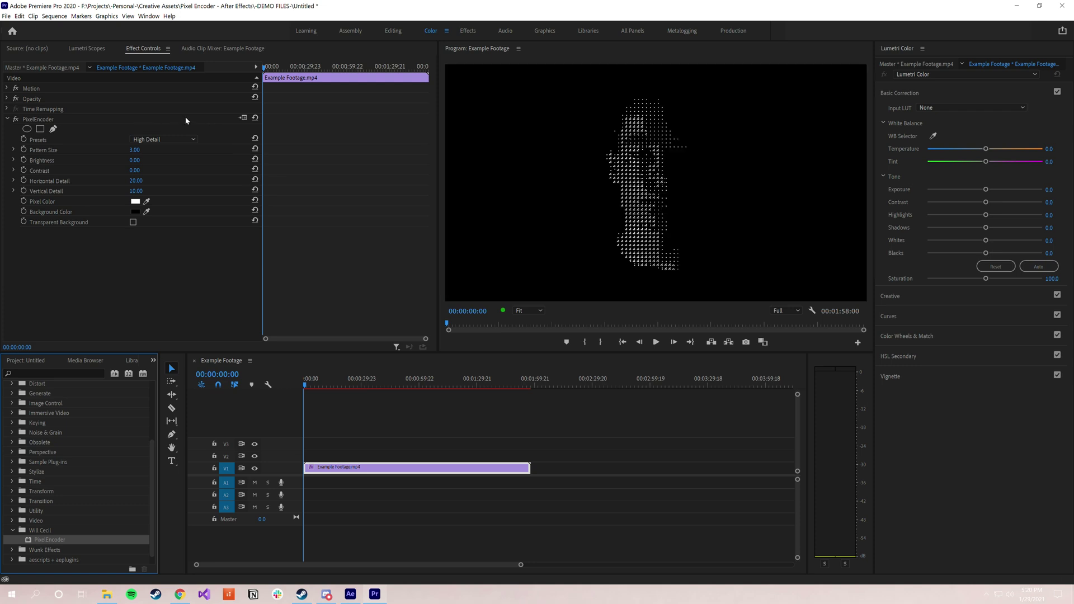
left_click(243, 118)
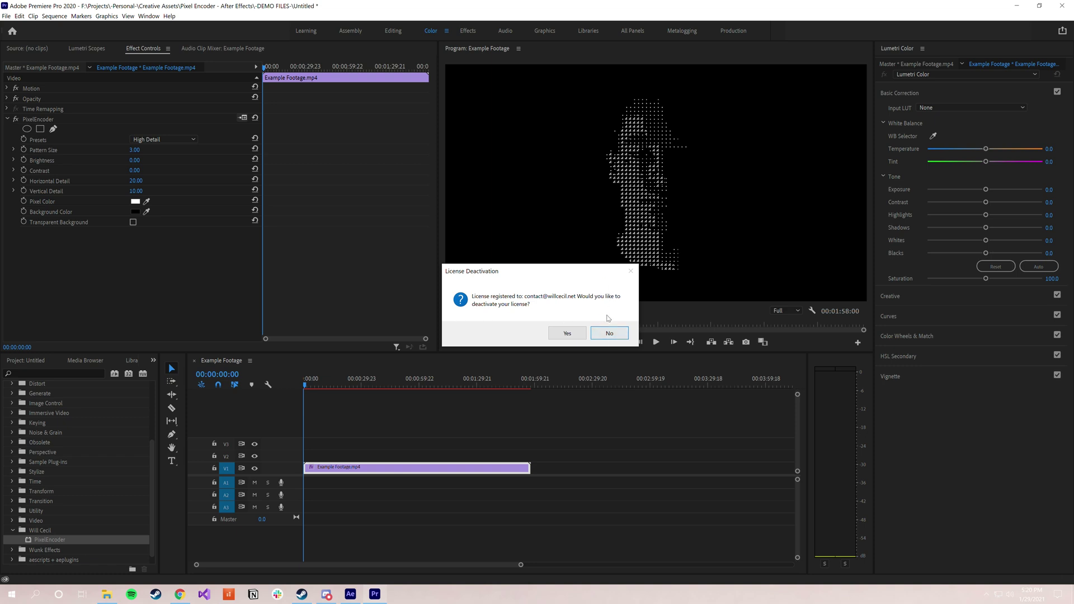
left_click(609, 333)
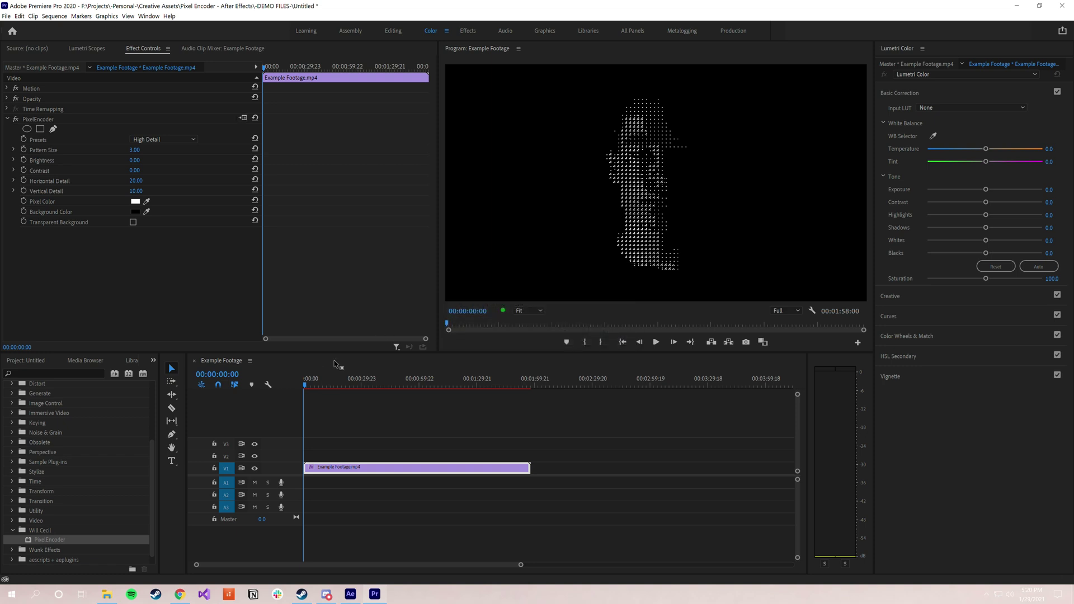